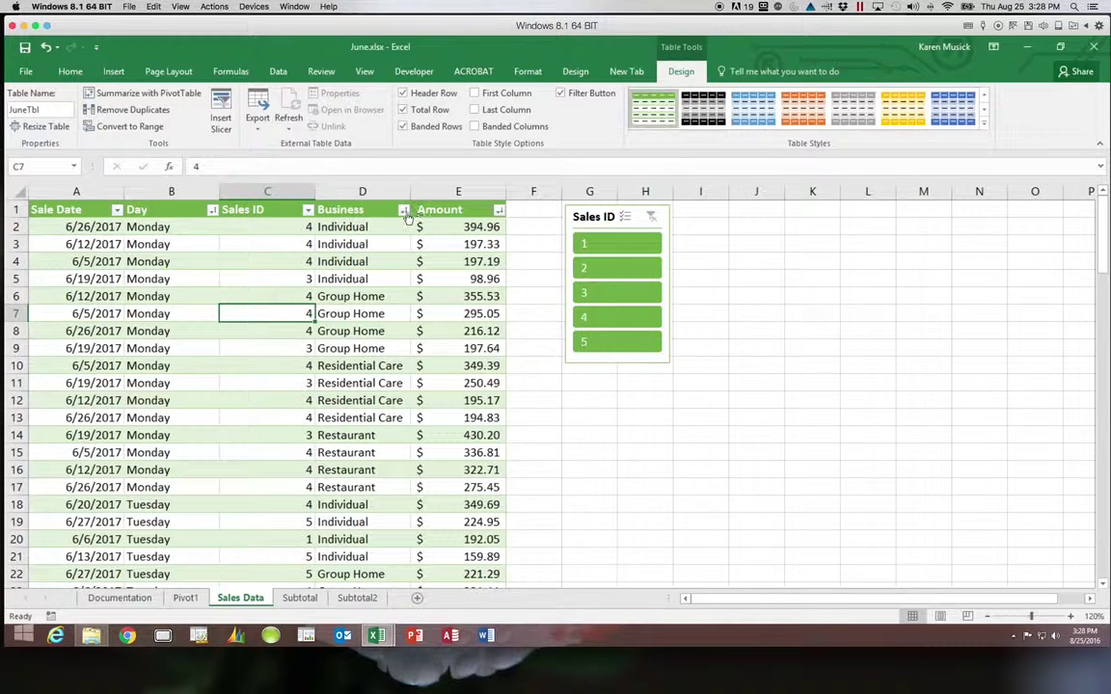
click(403, 209)
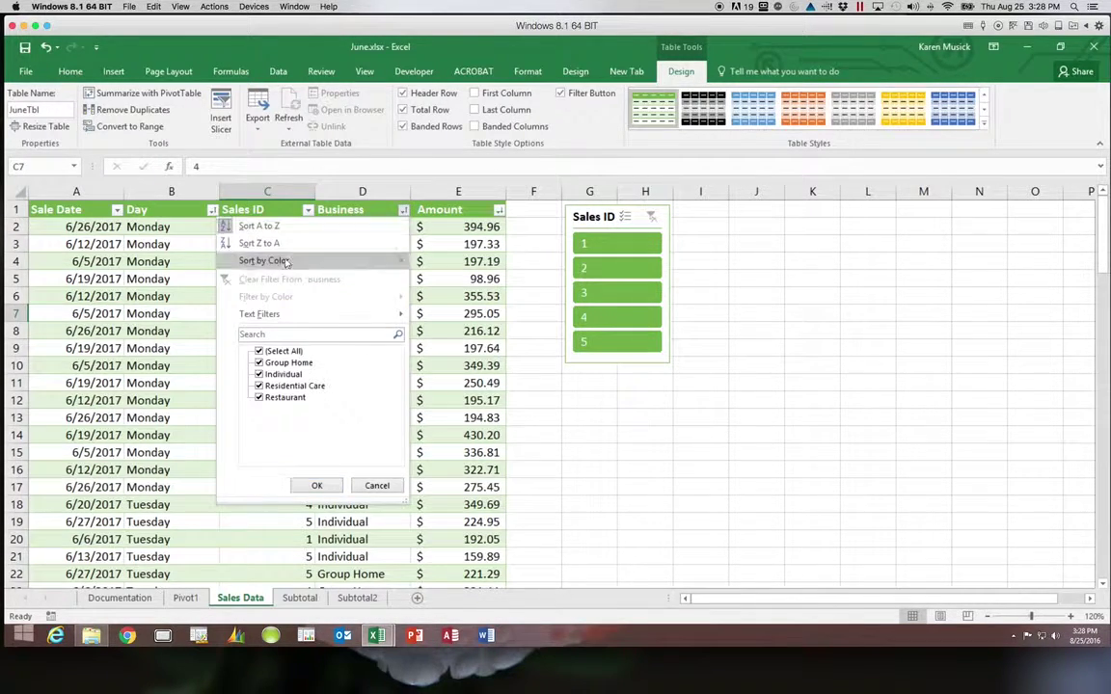
click(359, 485)
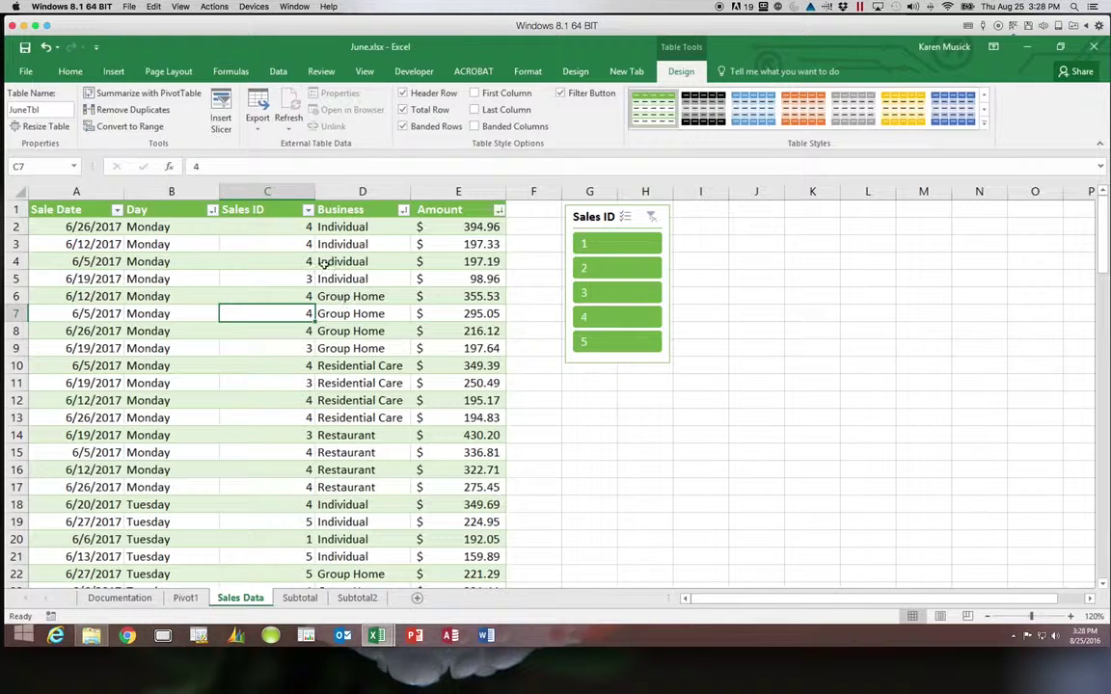
Open the recommended PivotTables for the sales table, dismiss the Avast pop-up and browse the suggestions
click(114, 71)
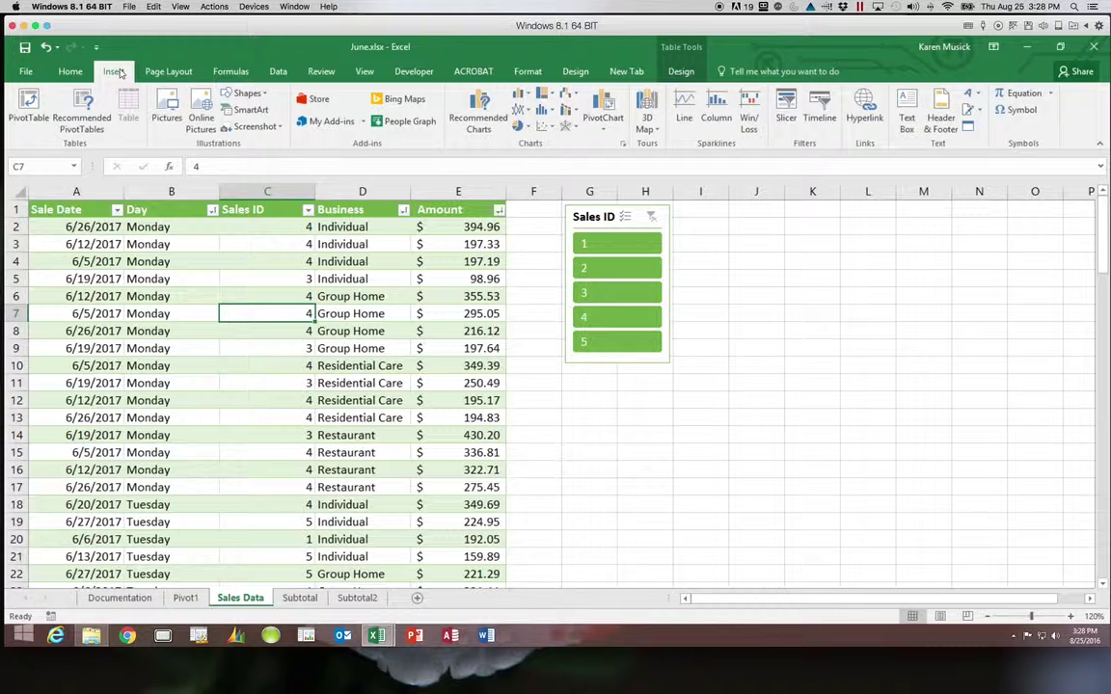
click(83, 114)
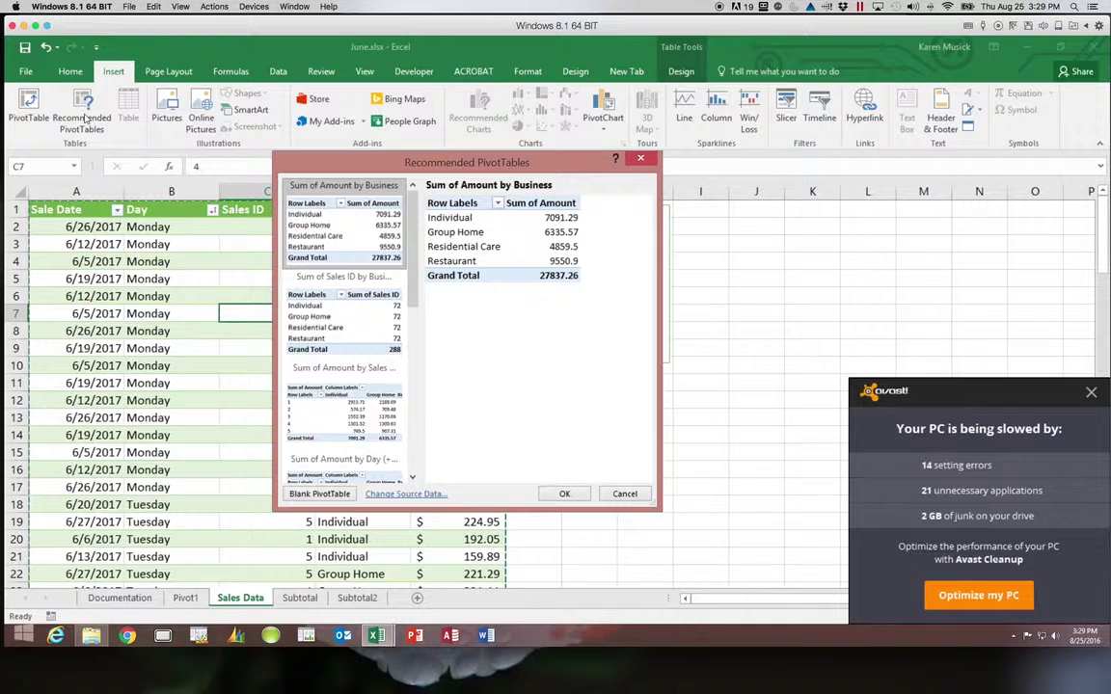
scroll(347, 290, down, 3)
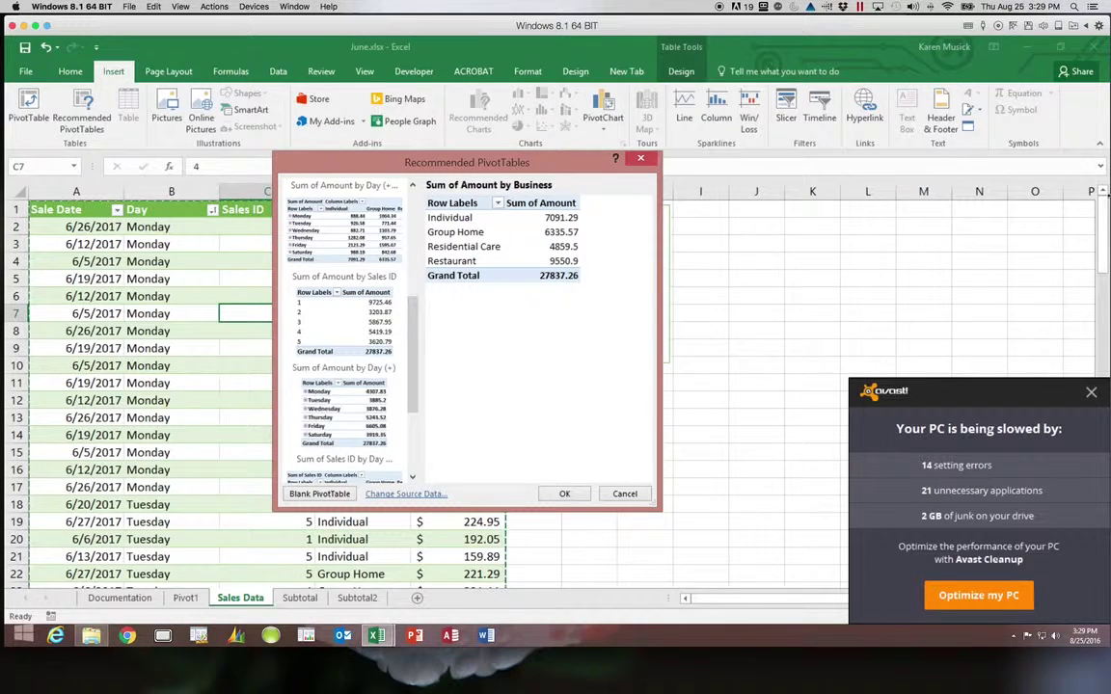
click(1091, 391)
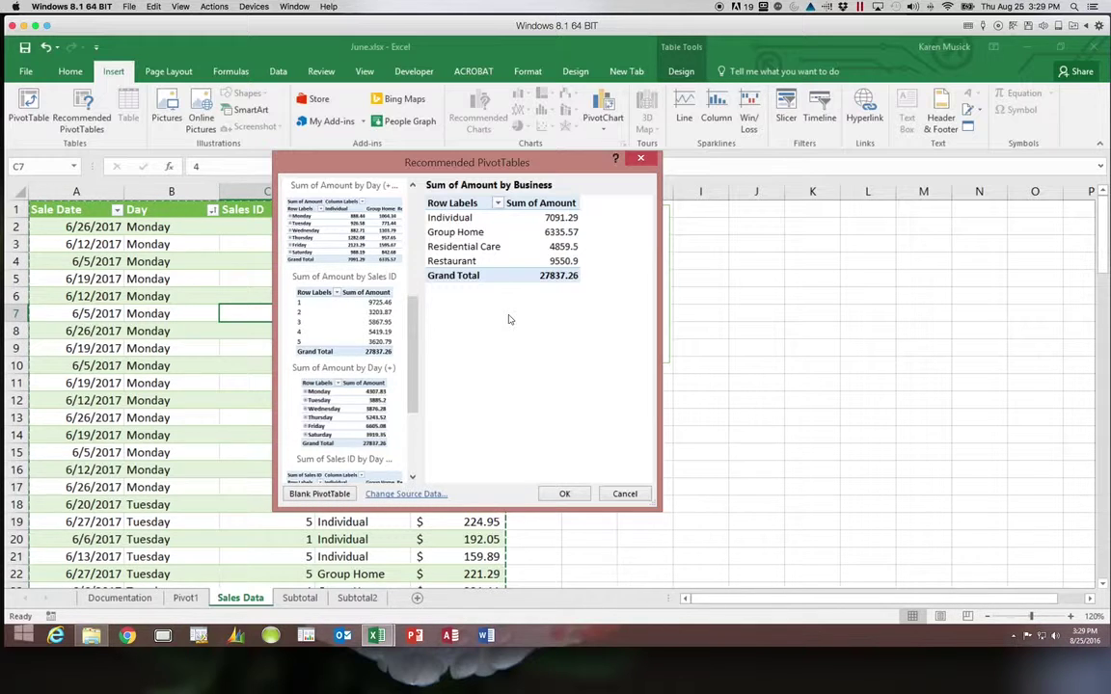
scroll(410, 243, down, 5)
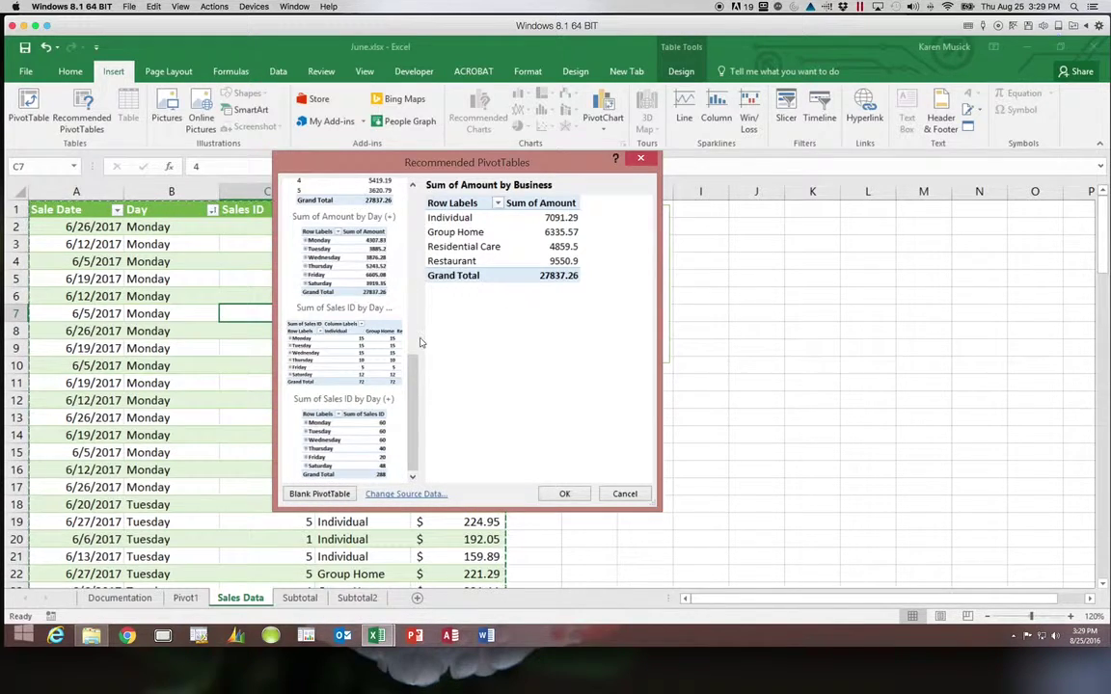
Preview the recommended PivotTables Sum of Amount by Sales ID and Sum of Amount by Sales ID and Business
click(359, 201)
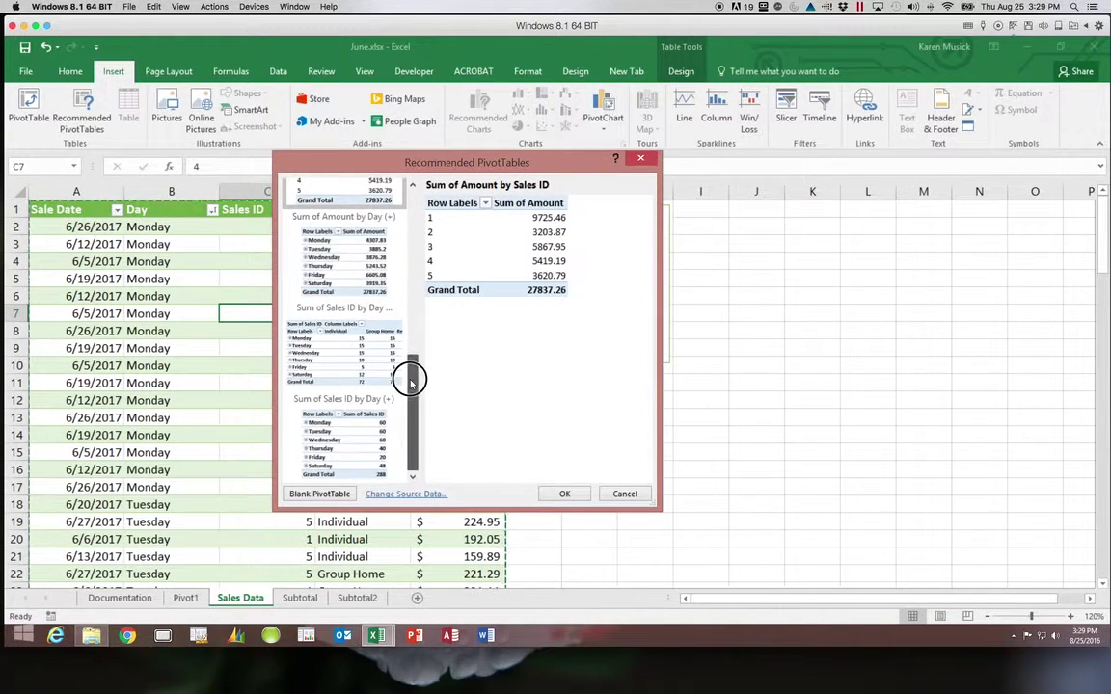
drag(409, 372, 436, 271)
click(351, 293)
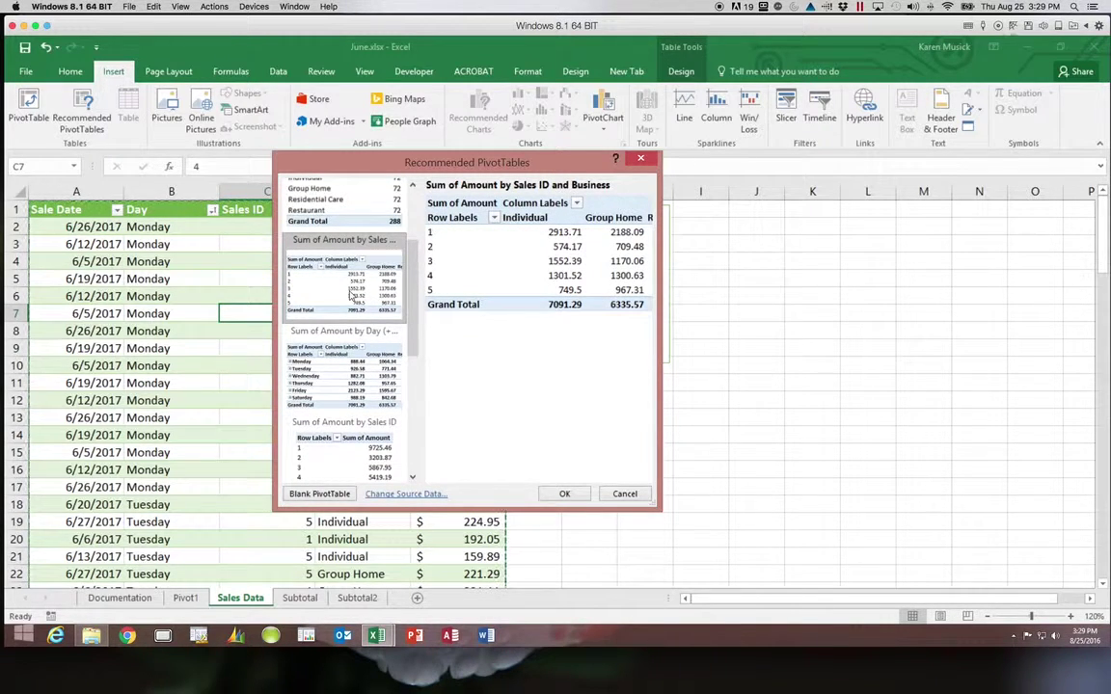
drag(413, 286, 431, 199)
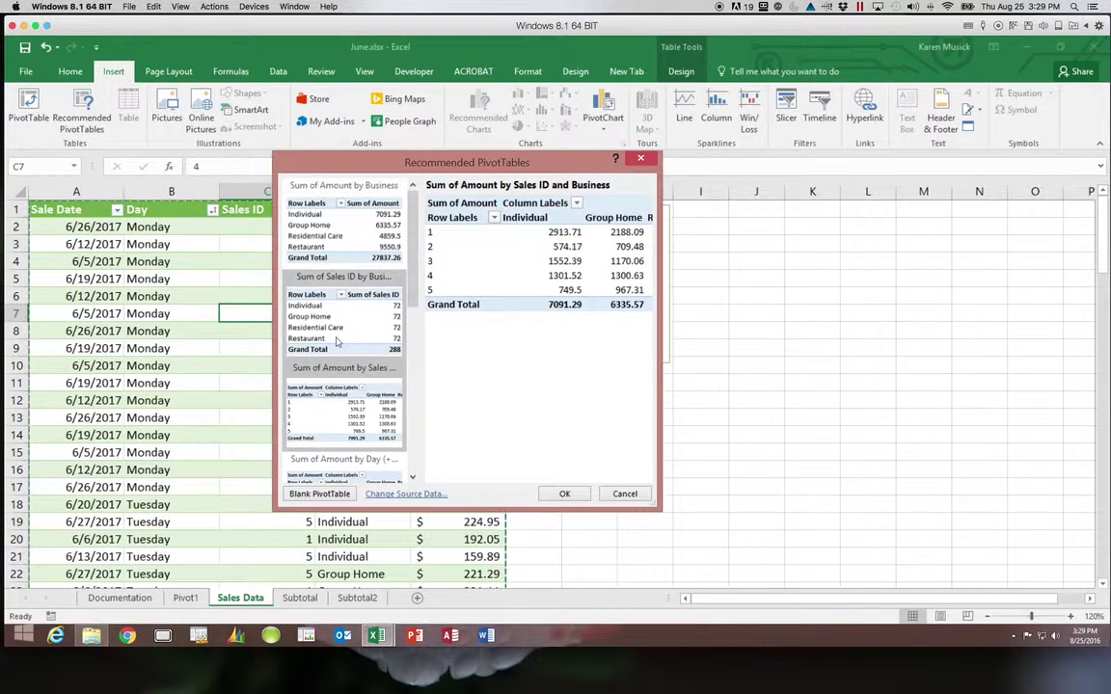
scroll(374, 427, down, 2)
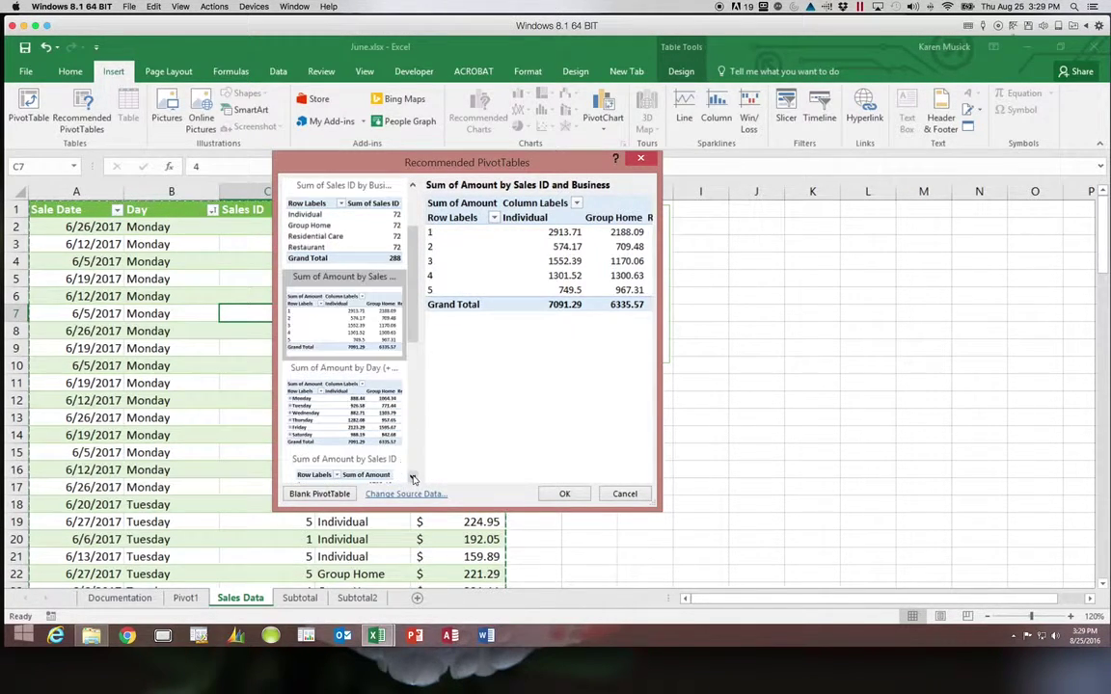
scroll(374, 427, down, 3)
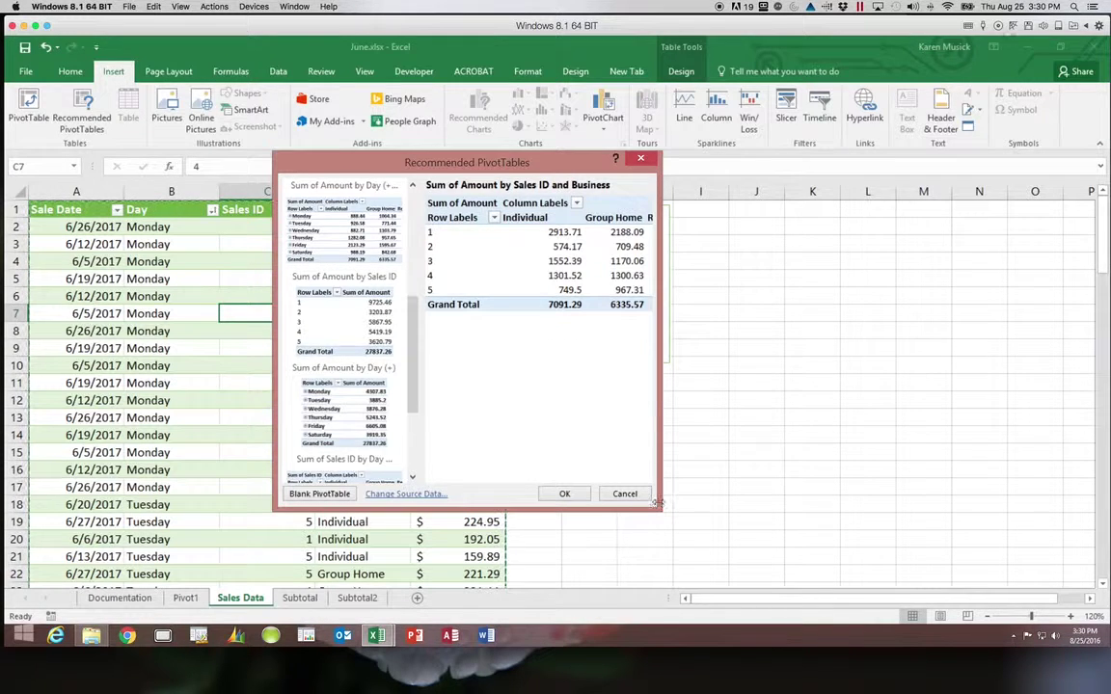
Widen the recommendations dialog and compare the Sum of Amount by Sales ID and Sum of Amount by Day (+) and Business previews
drag(658, 502, 816, 548)
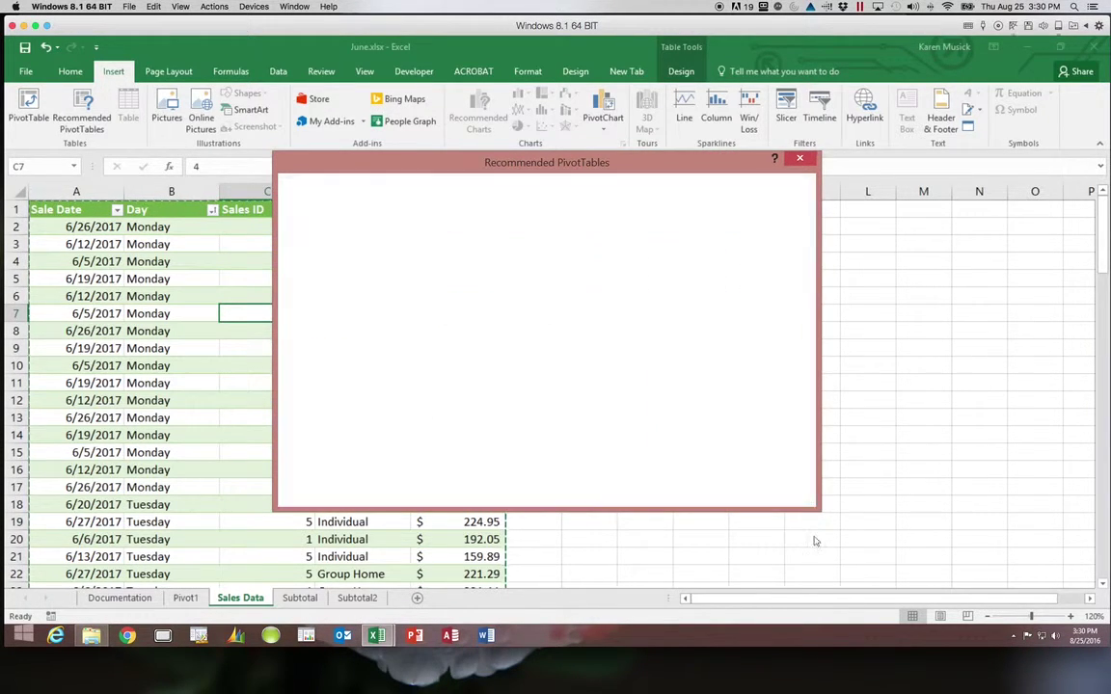
drag(417, 394, 421, 266)
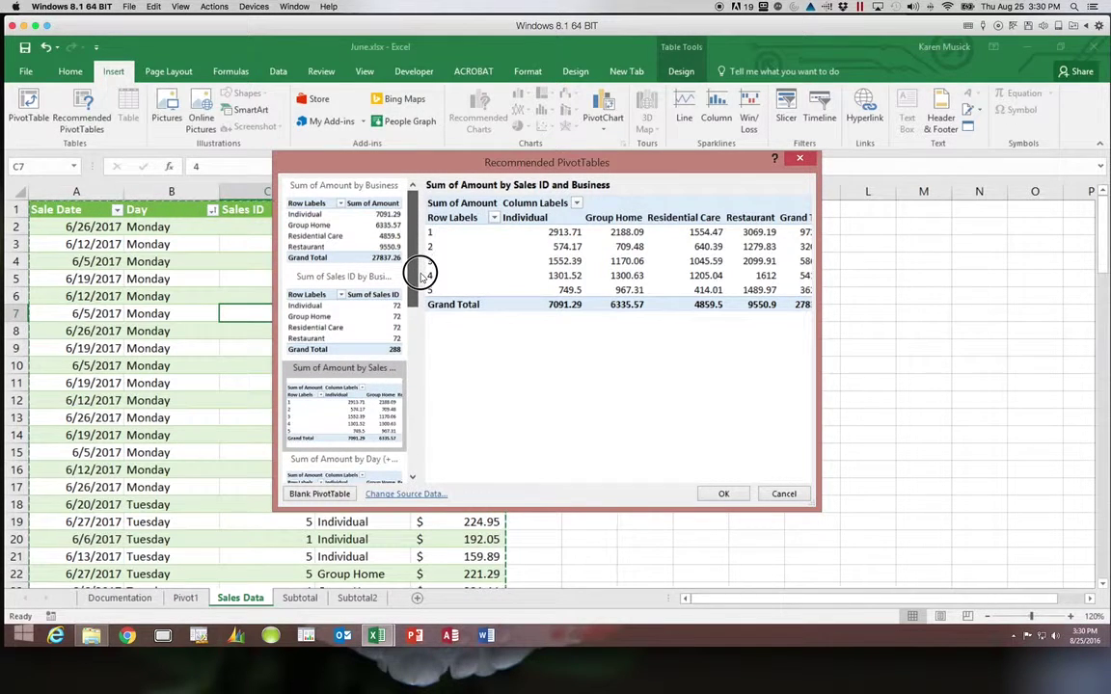
click(415, 479)
click(414, 479)
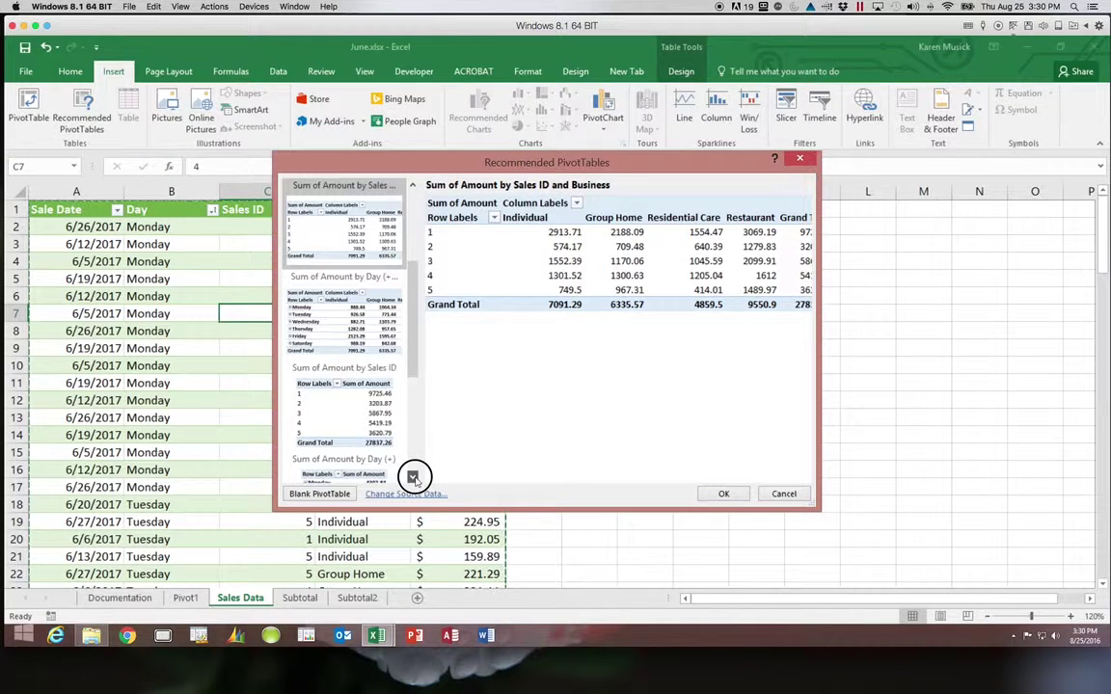
click(415, 478)
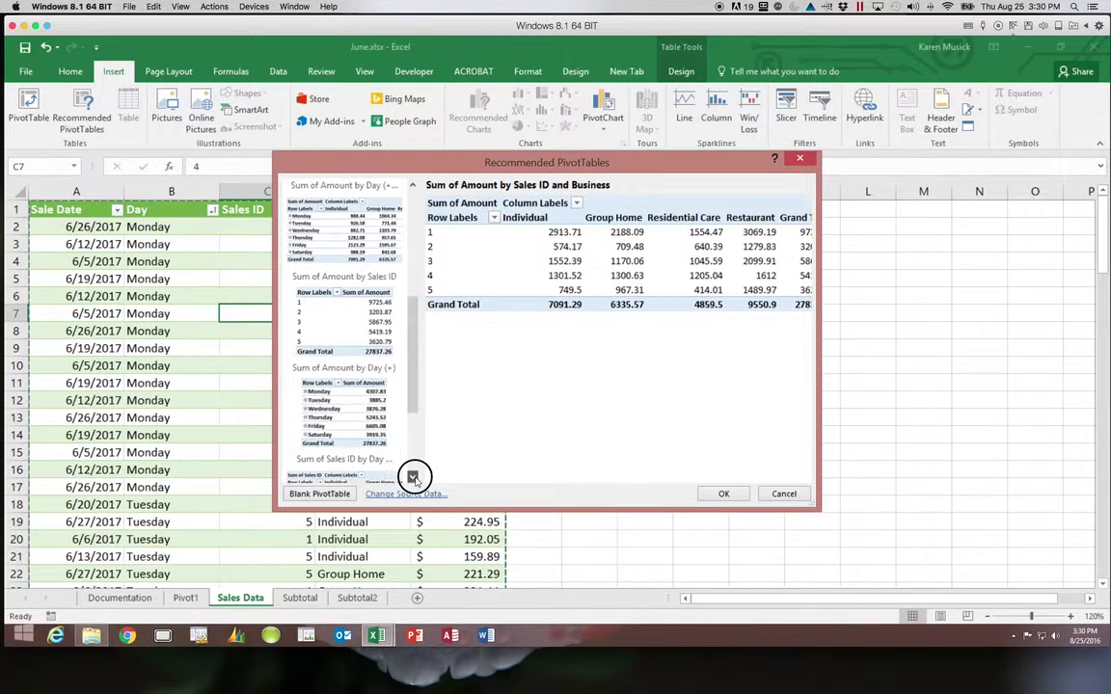
click(380, 323)
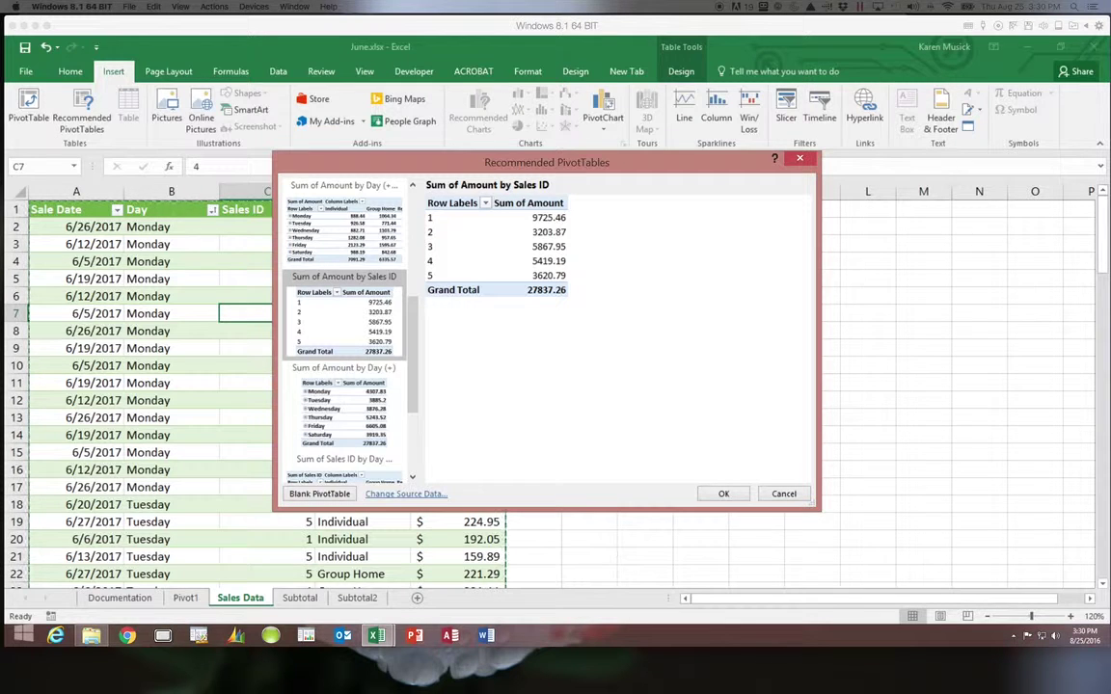
click(295, 225)
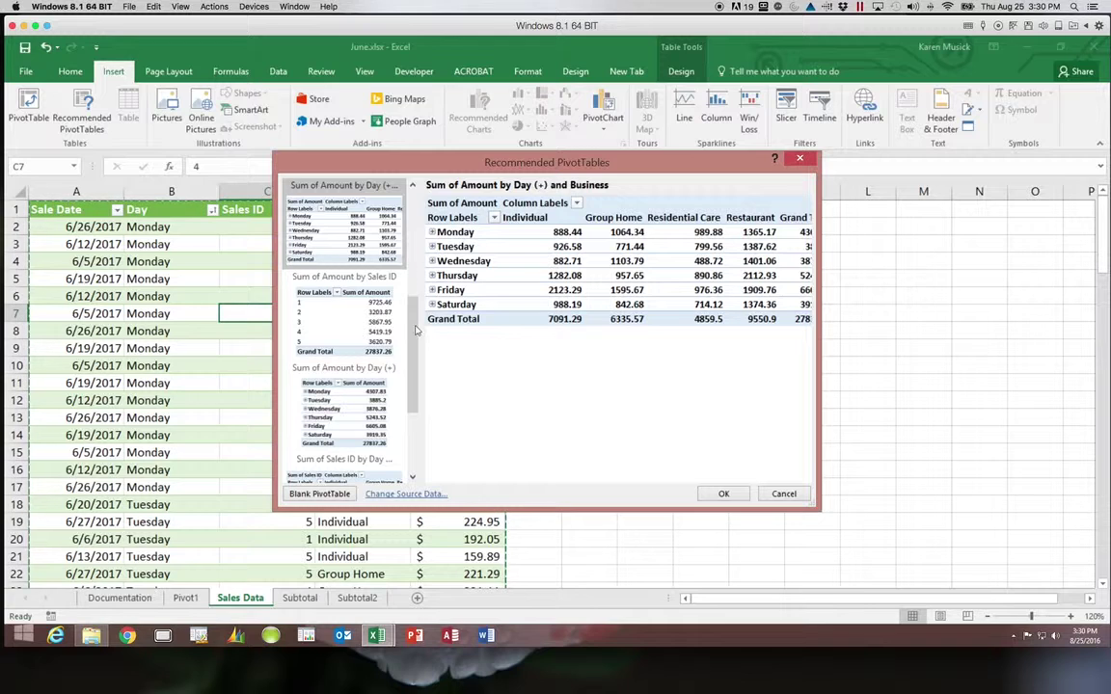
Insert the recommended PivotTable Sum of Amount by Day (+) on a new sheet
click(361, 410)
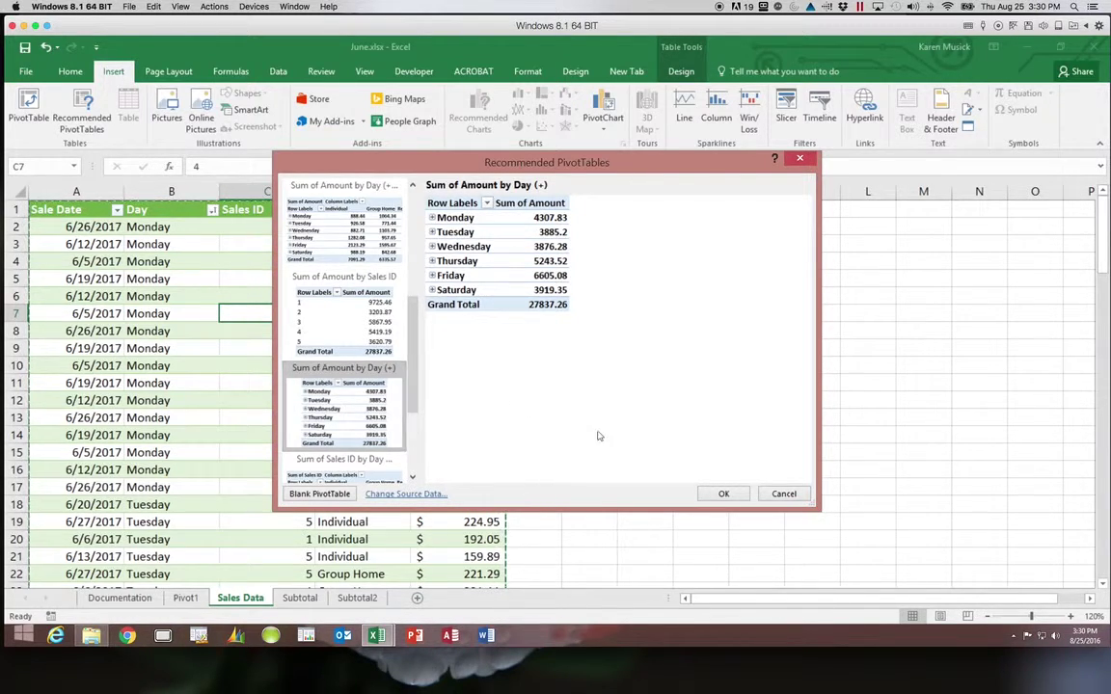
click(722, 492)
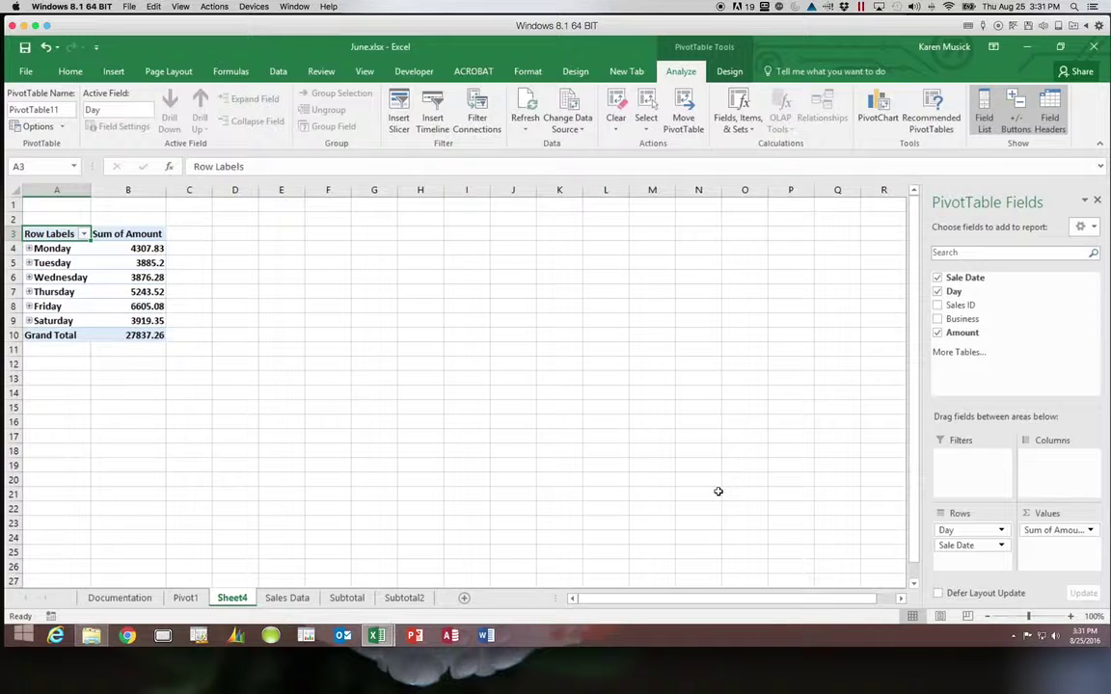
Rename the new PivotTable sheet as Pivot2
scroll(718, 492, down, 3)
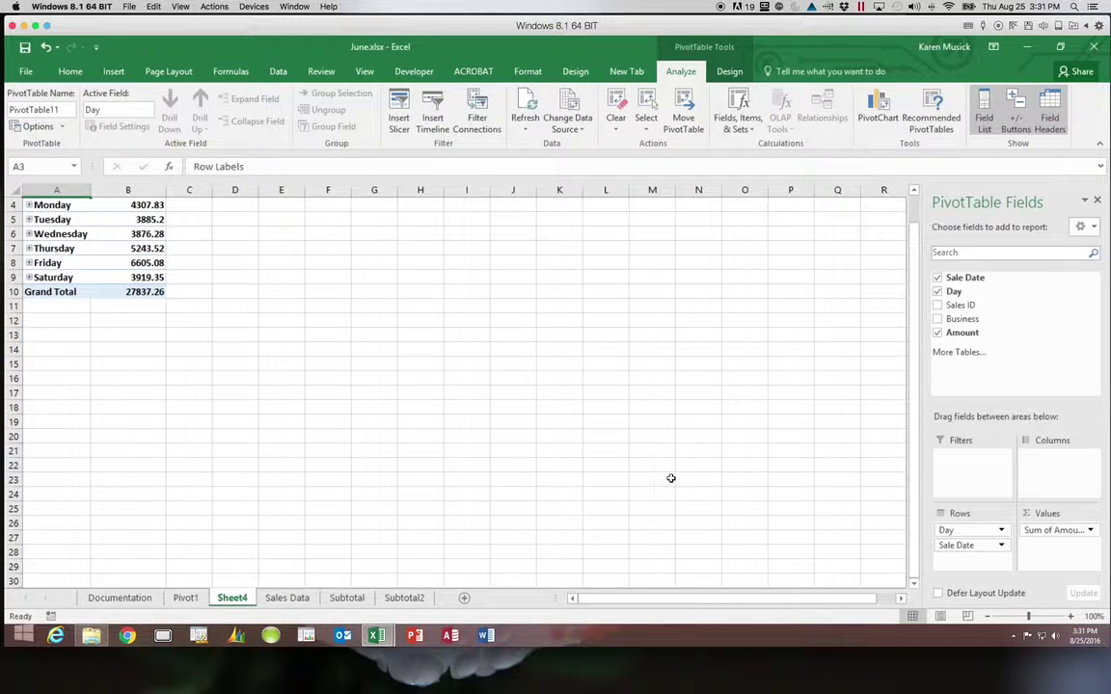
double_click(234, 597)
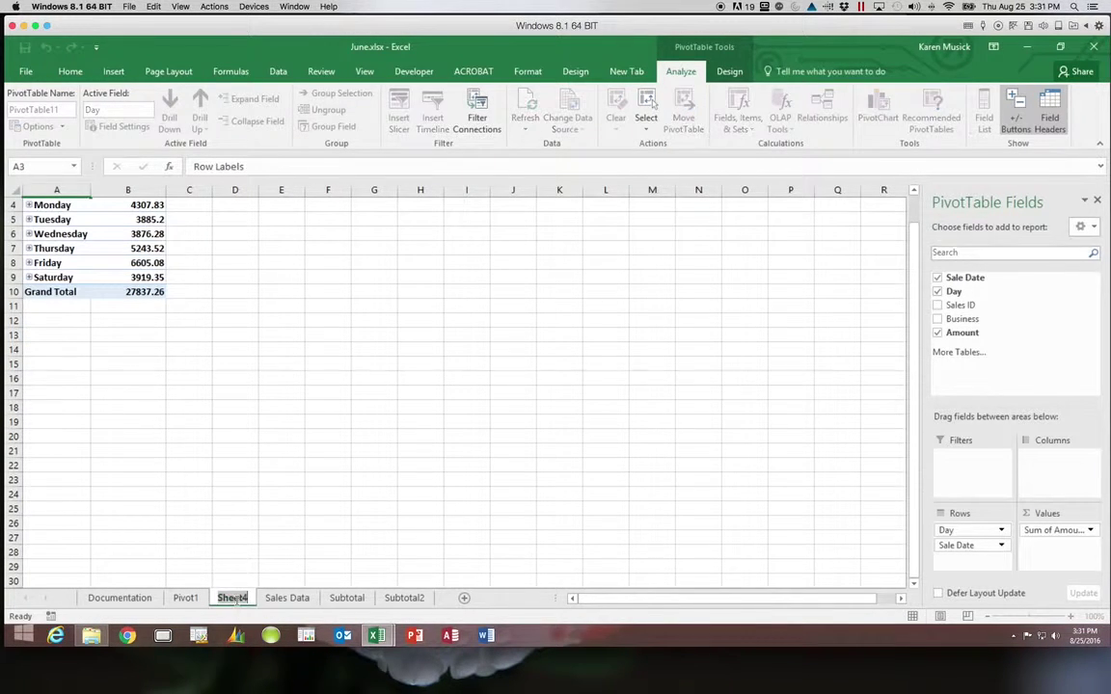
text(Pivo)
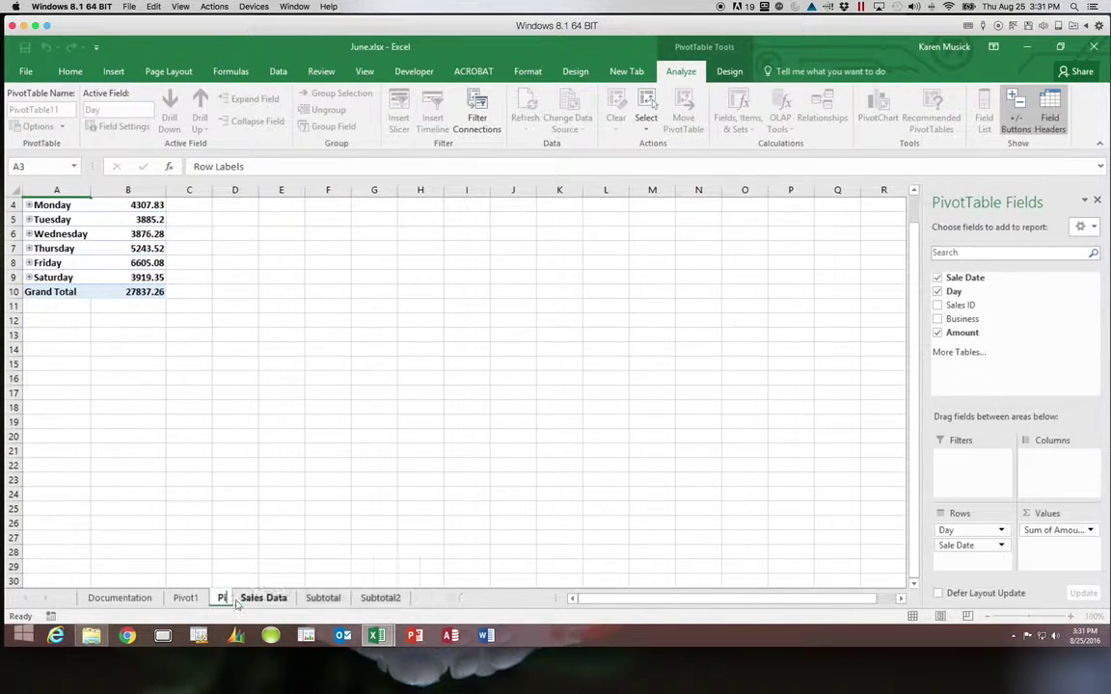
text(t2)
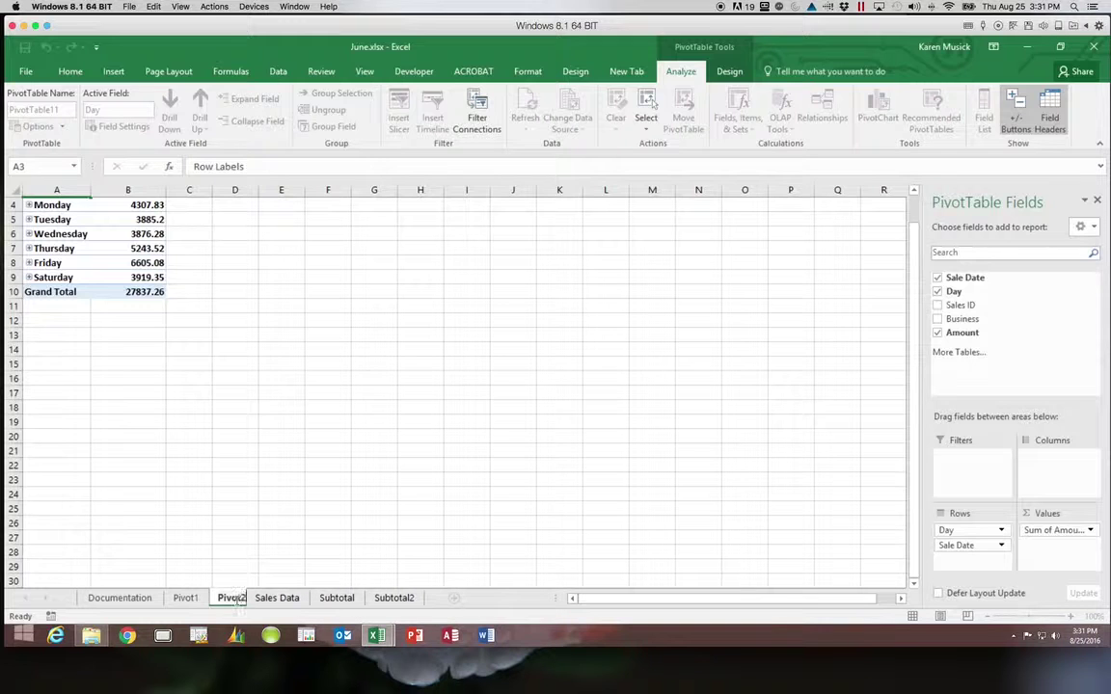
key(Return)
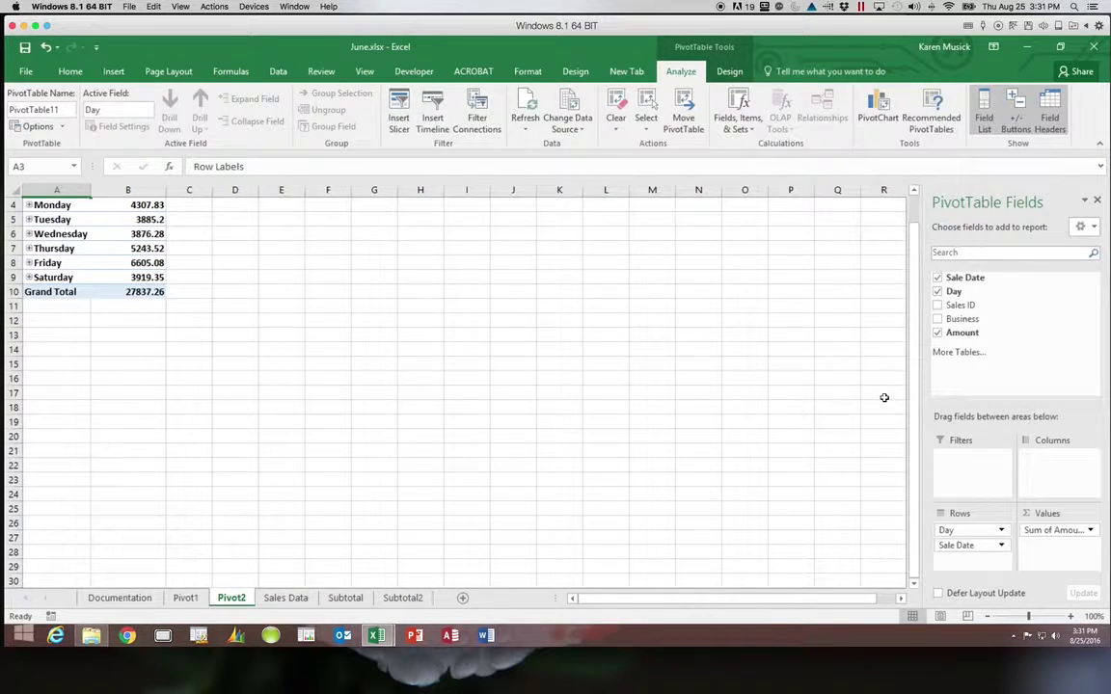
Apply the Currency number format to the PivotTable's Sum of Amount value field
drag(912, 421, 912, 386)
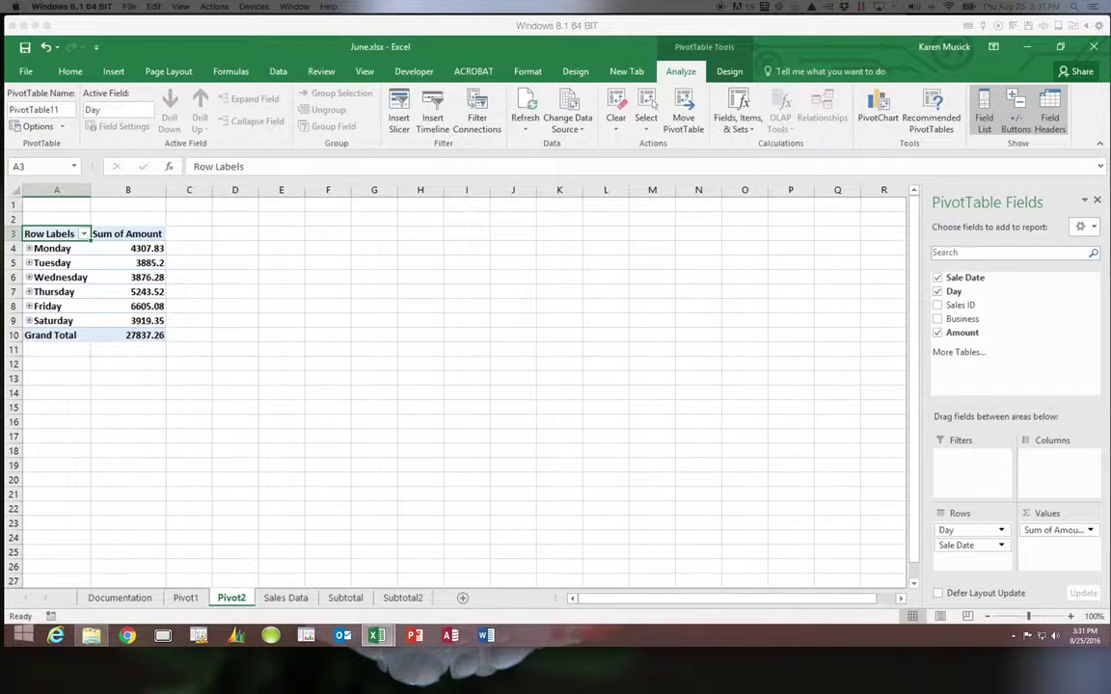
click(1090, 530)
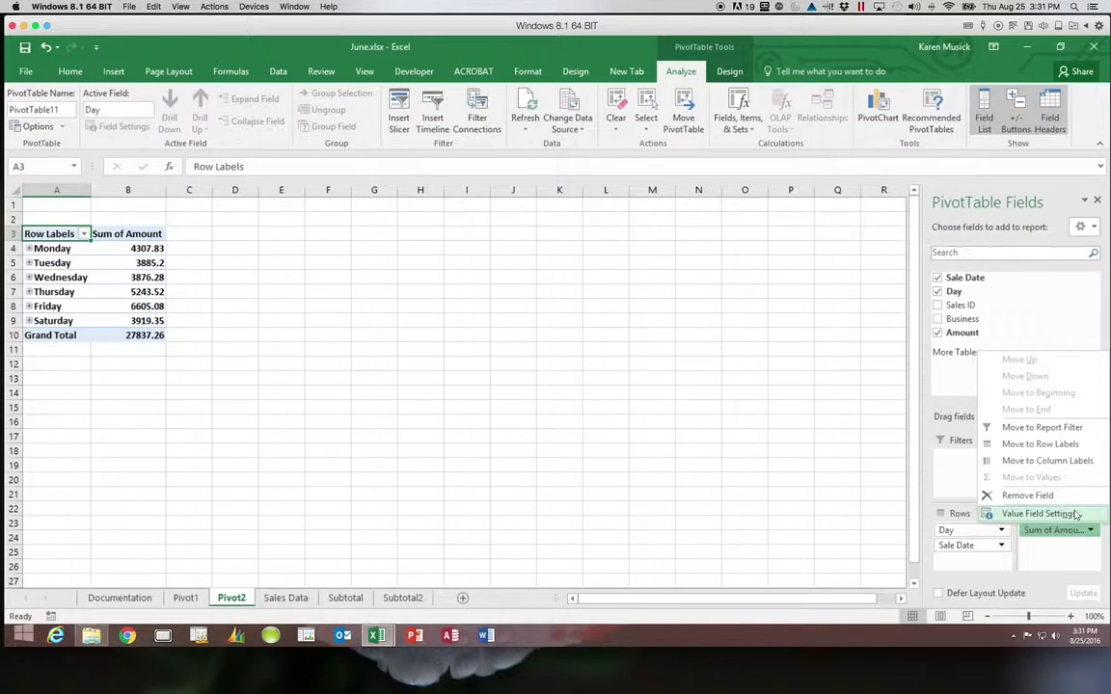
click(1037, 514)
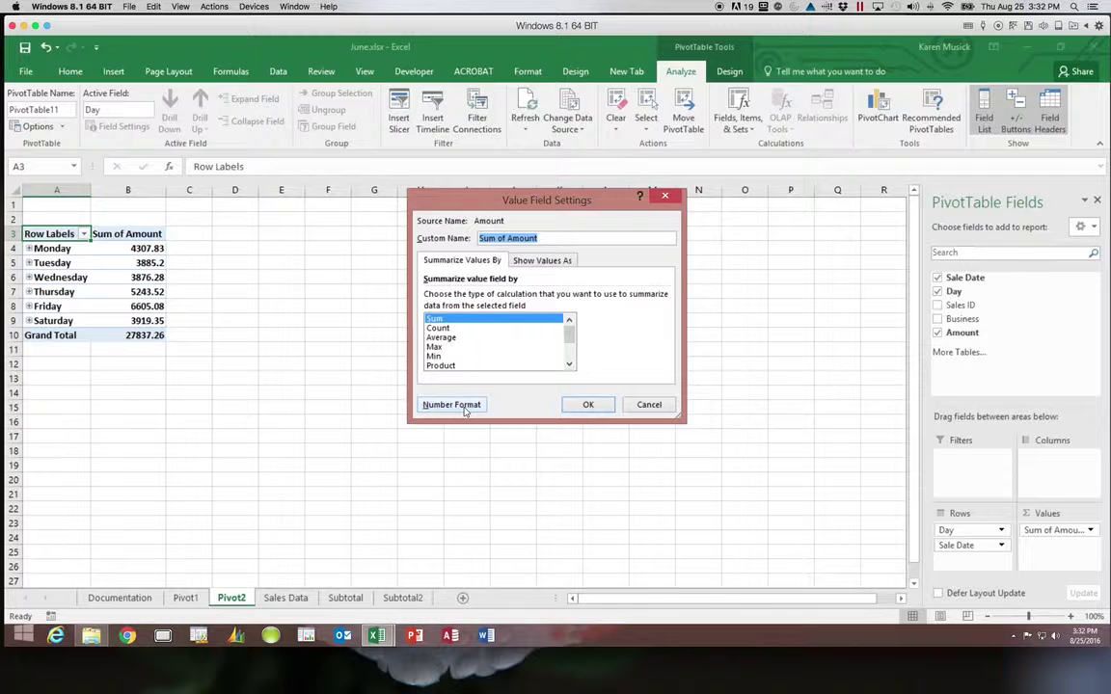
click(453, 405)
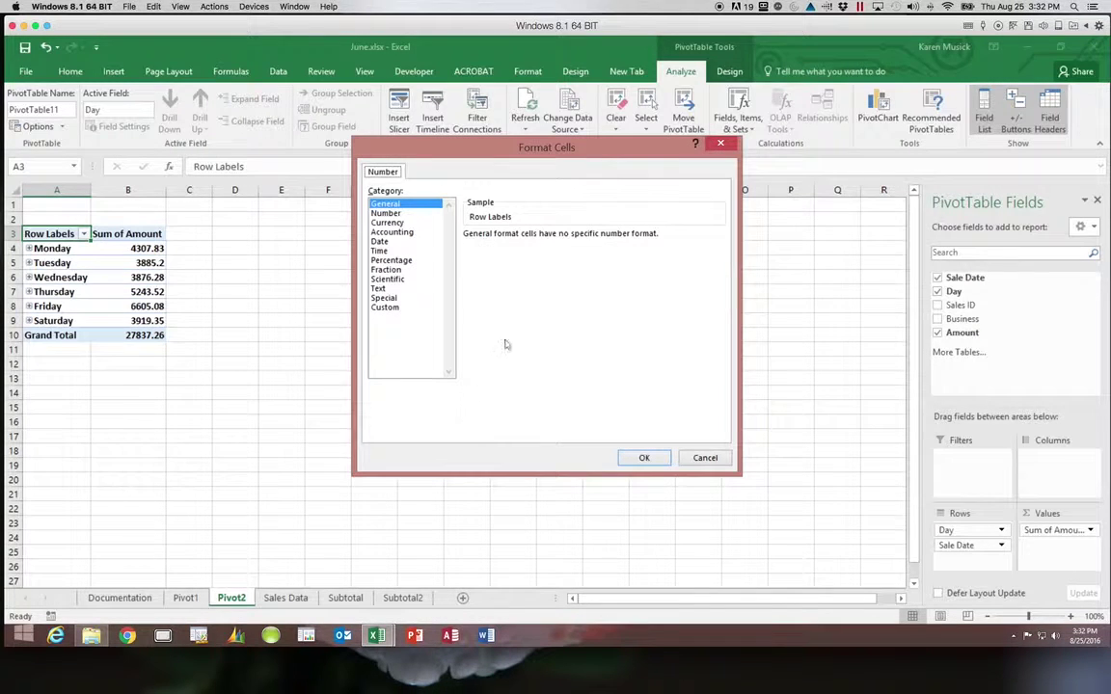
click(388, 221)
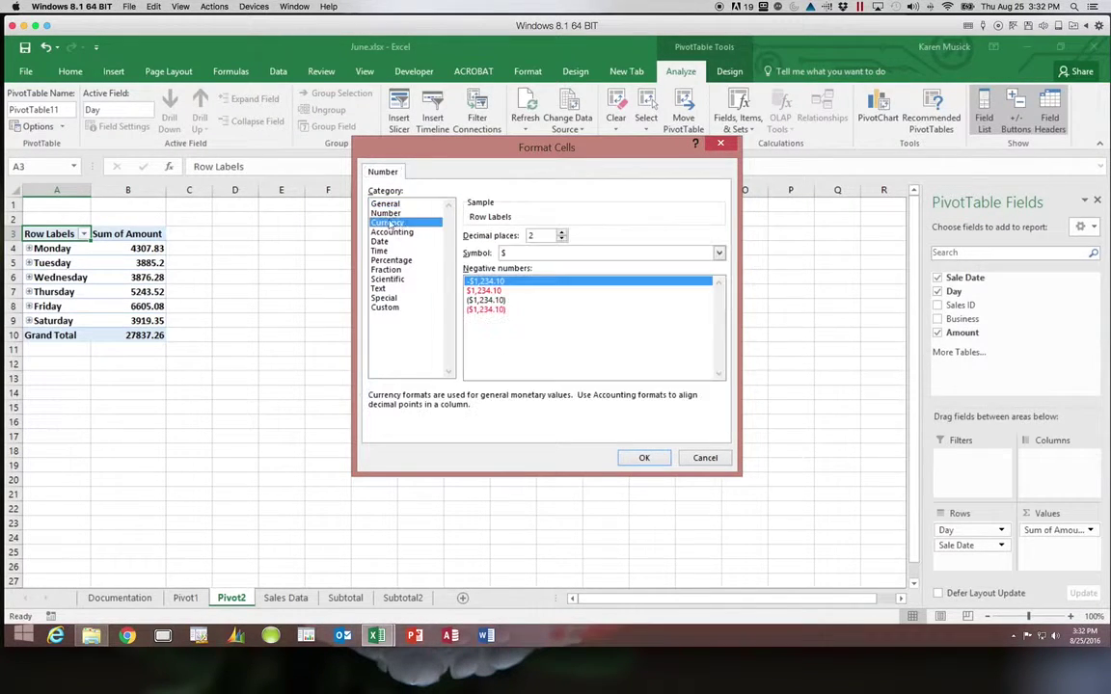
click(644, 457)
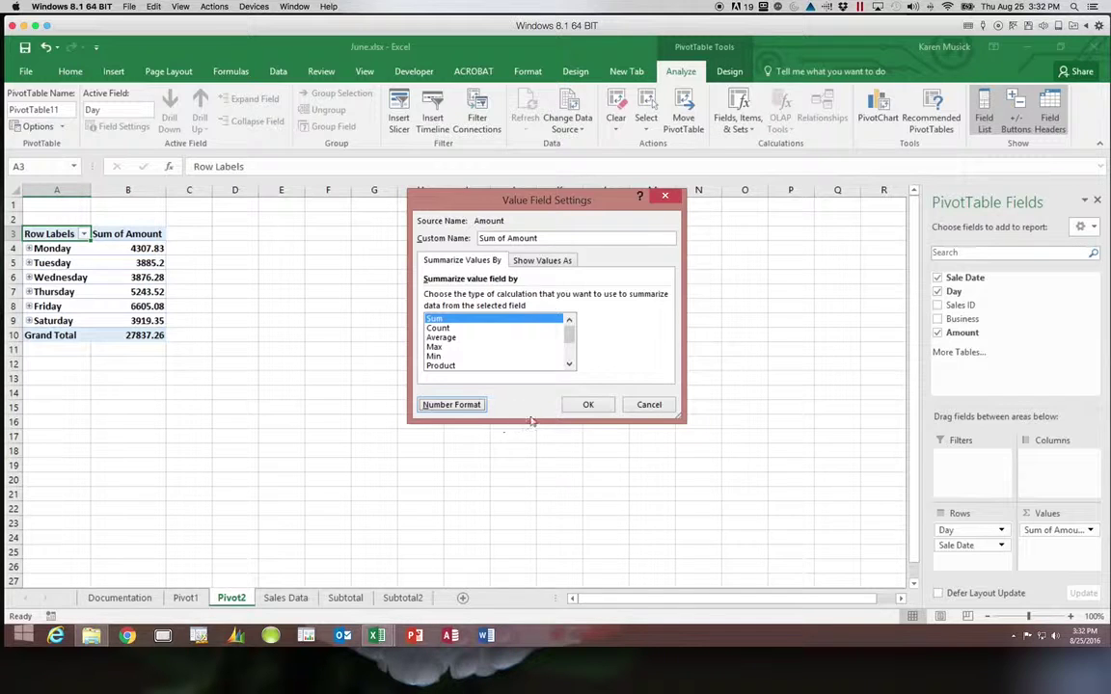
click(580, 404)
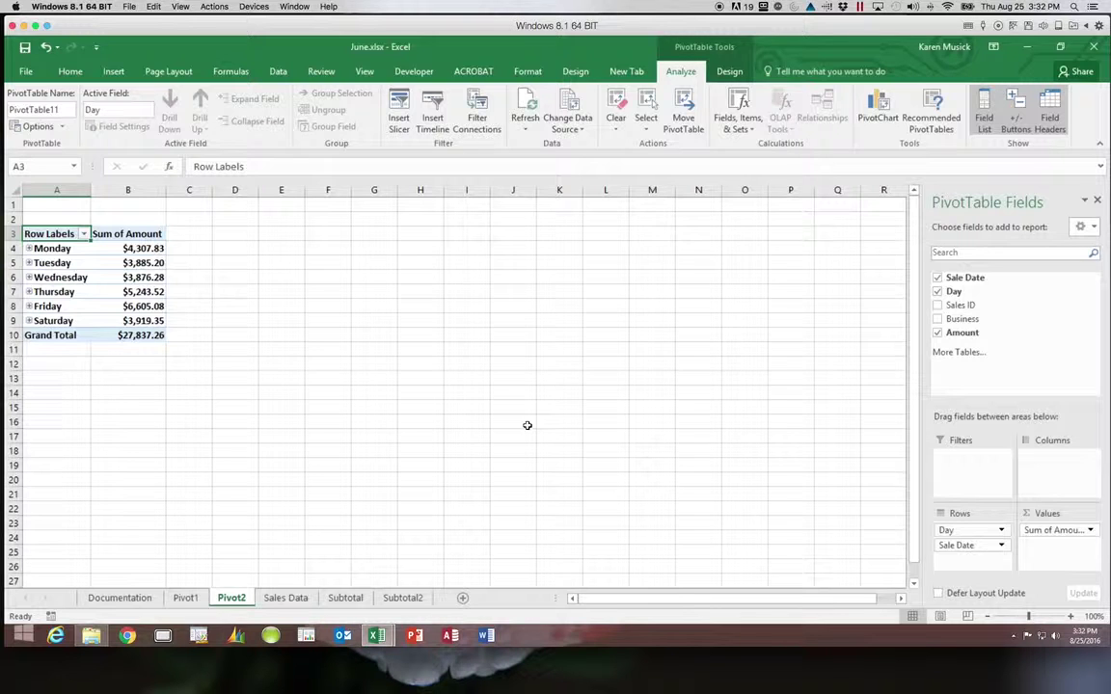
Apply the green Medium PivotTable style from the second row of Medium styles to the PivotTable
scroll(527, 425, down, 1)
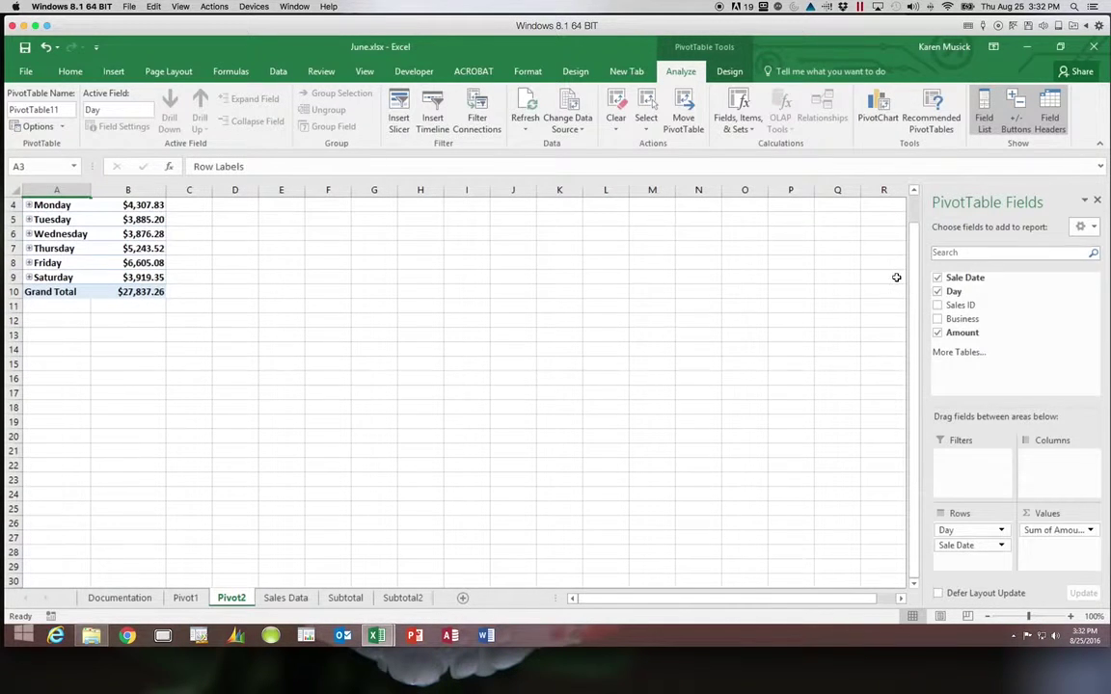
drag(912, 263, 910, 251)
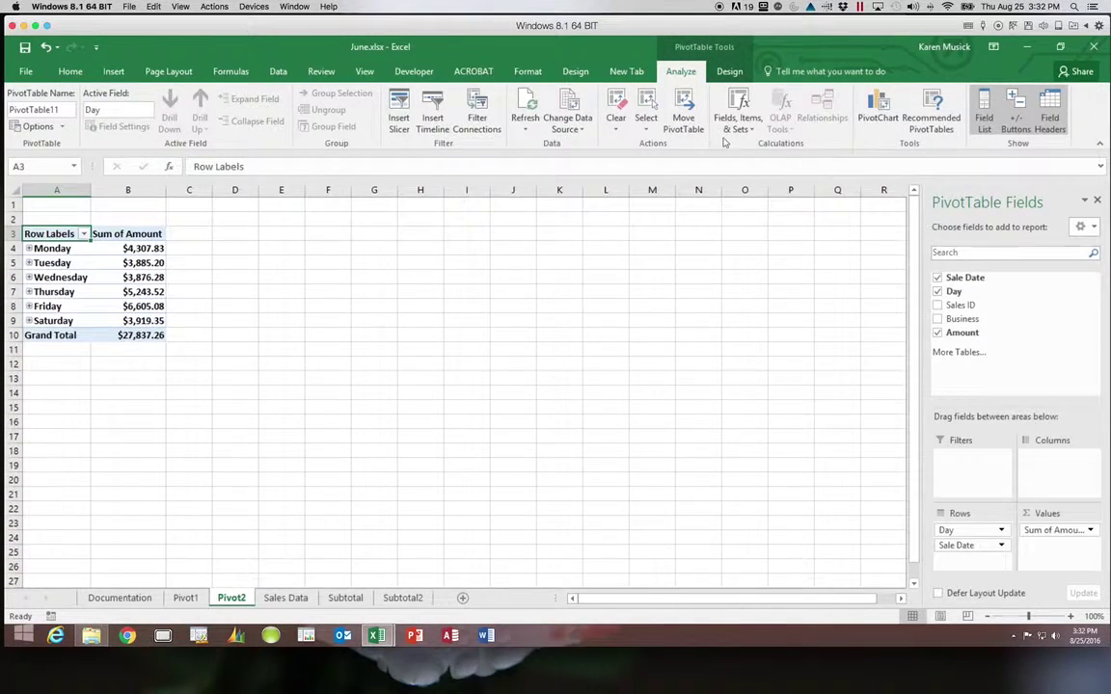
click(732, 73)
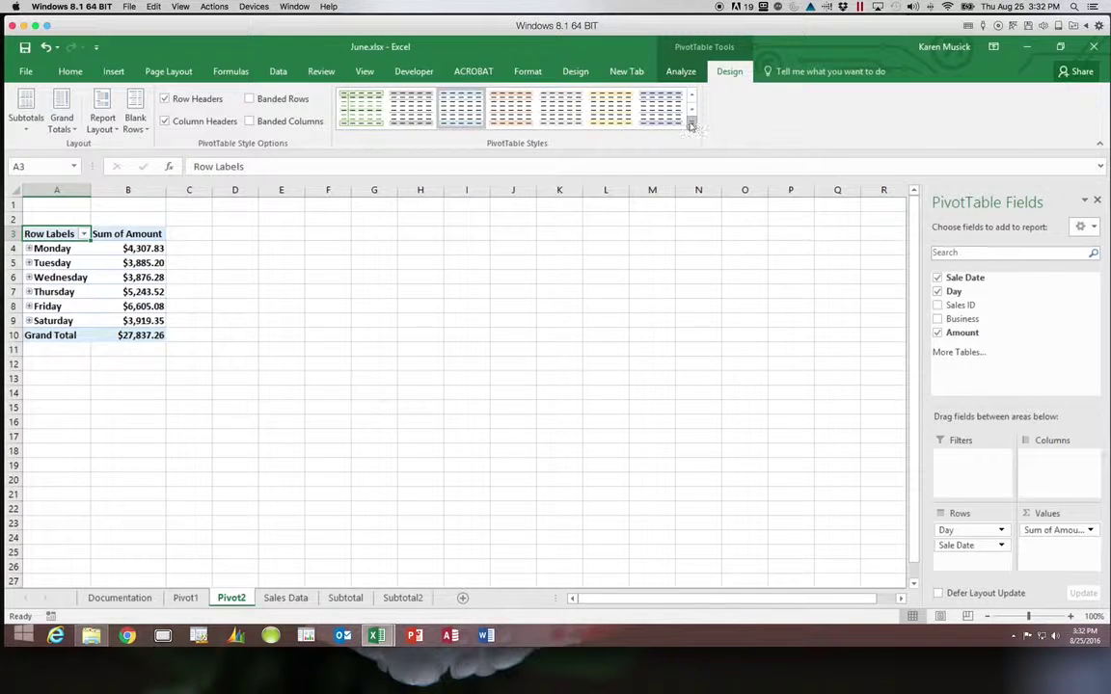
click(687, 122)
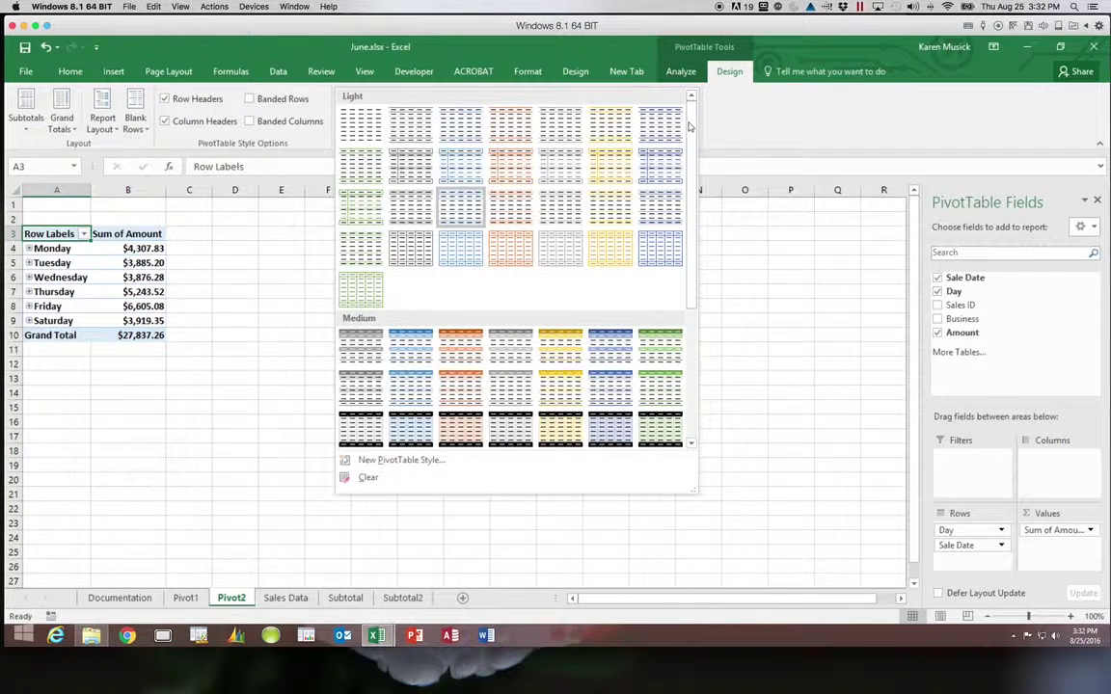
click(661, 389)
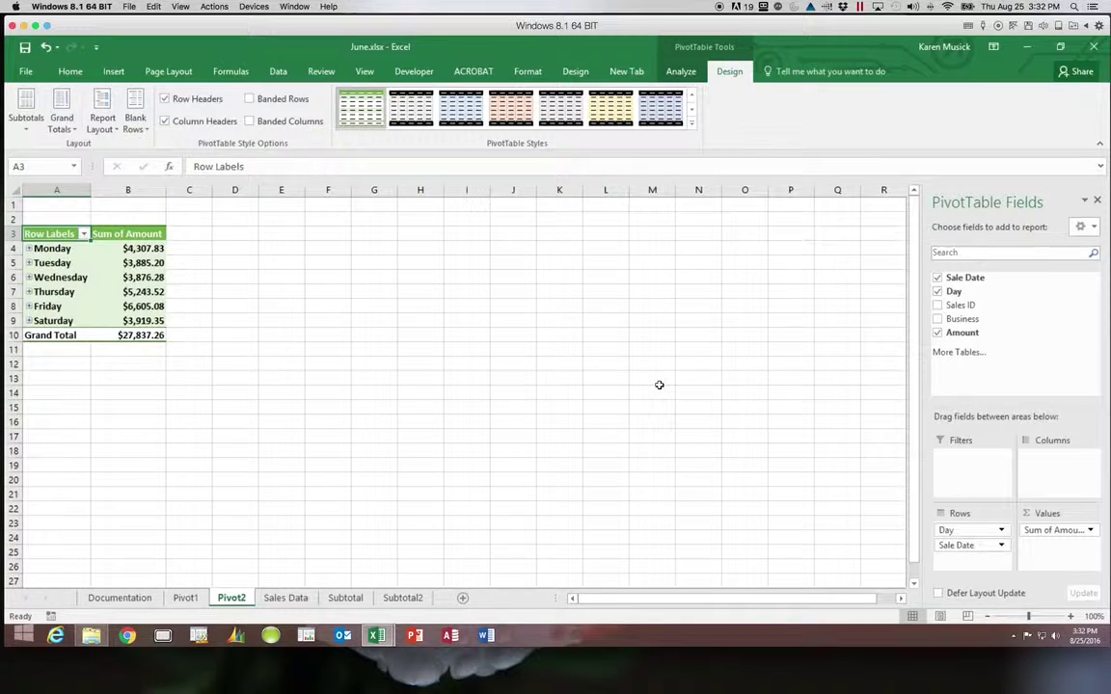
Rename the Pivot2 sheet as Daily Sales Pivot Table
scroll(660, 385, right, 8)
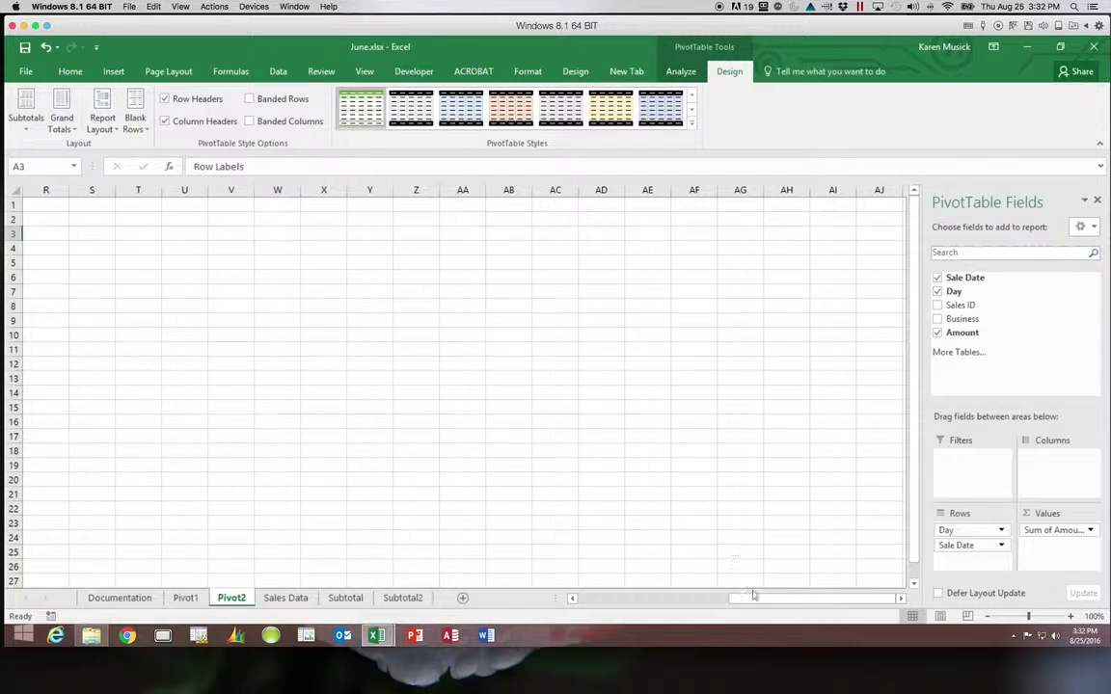
drag(754, 596, 598, 598)
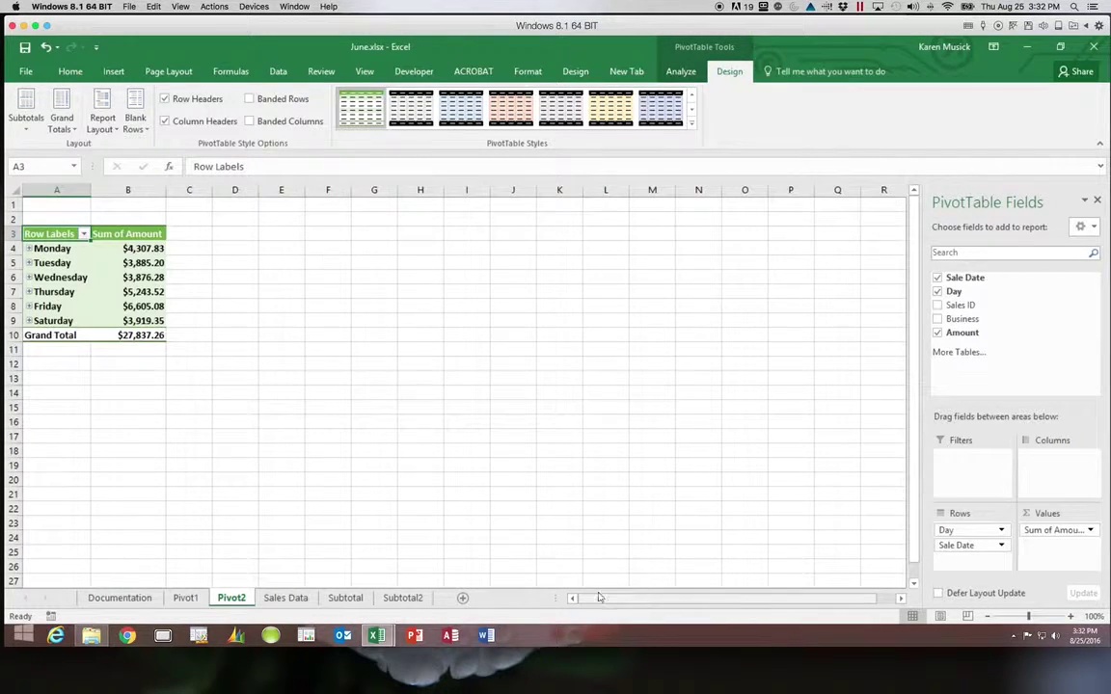
drag(232, 599, 370, 600)
text(D)
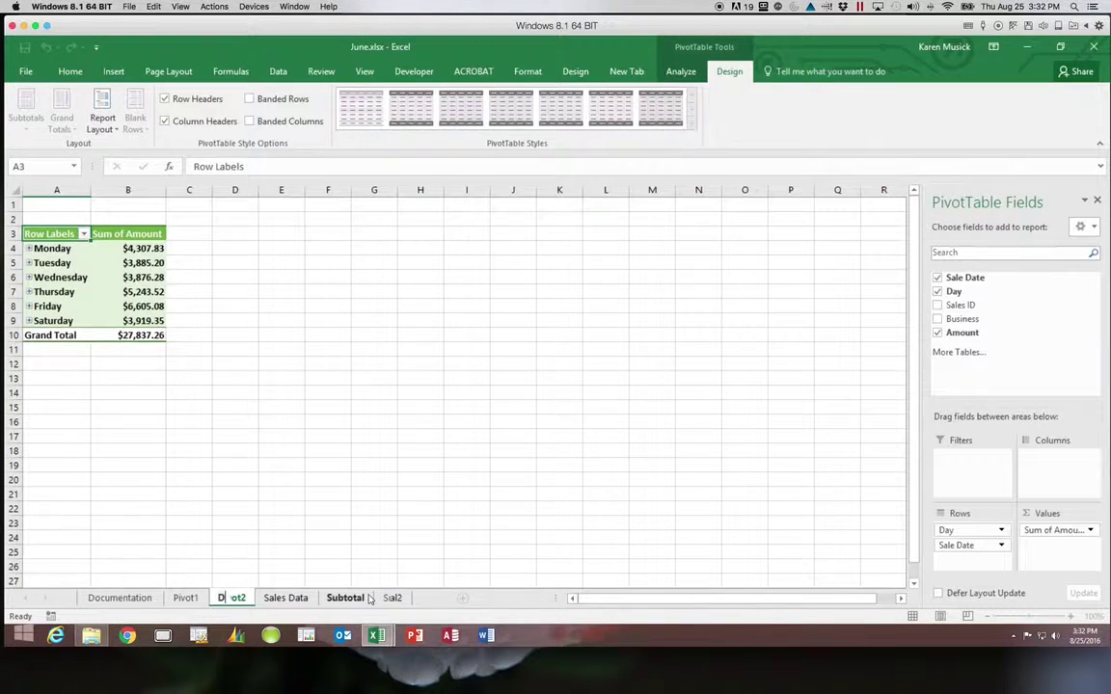
text(ail)
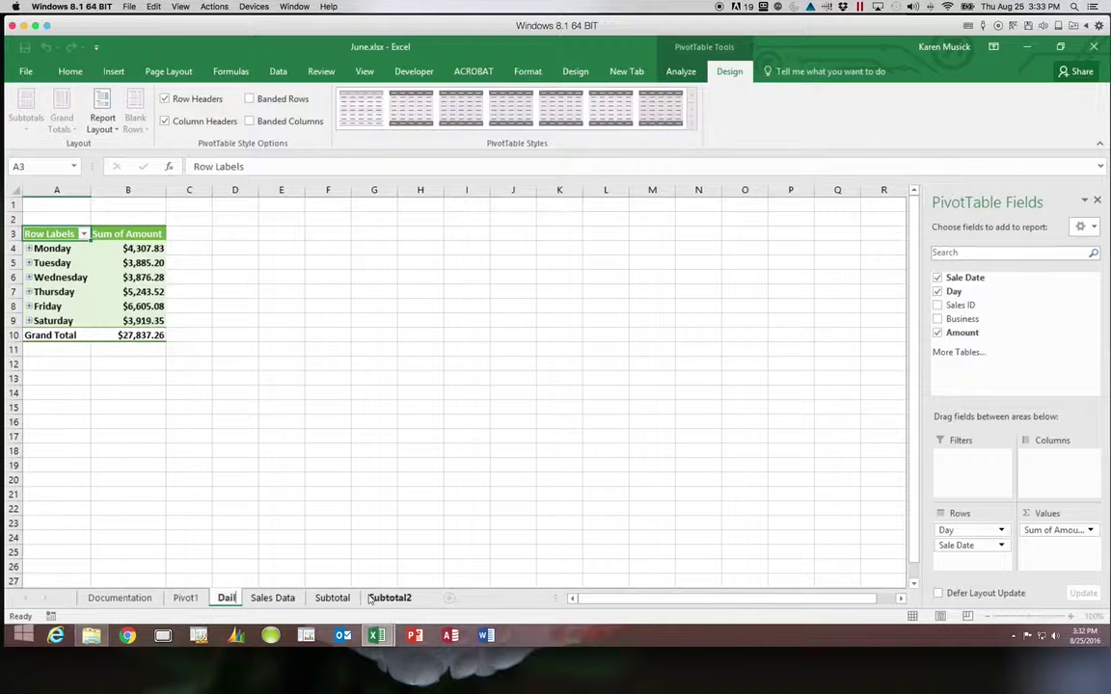
text(y S)
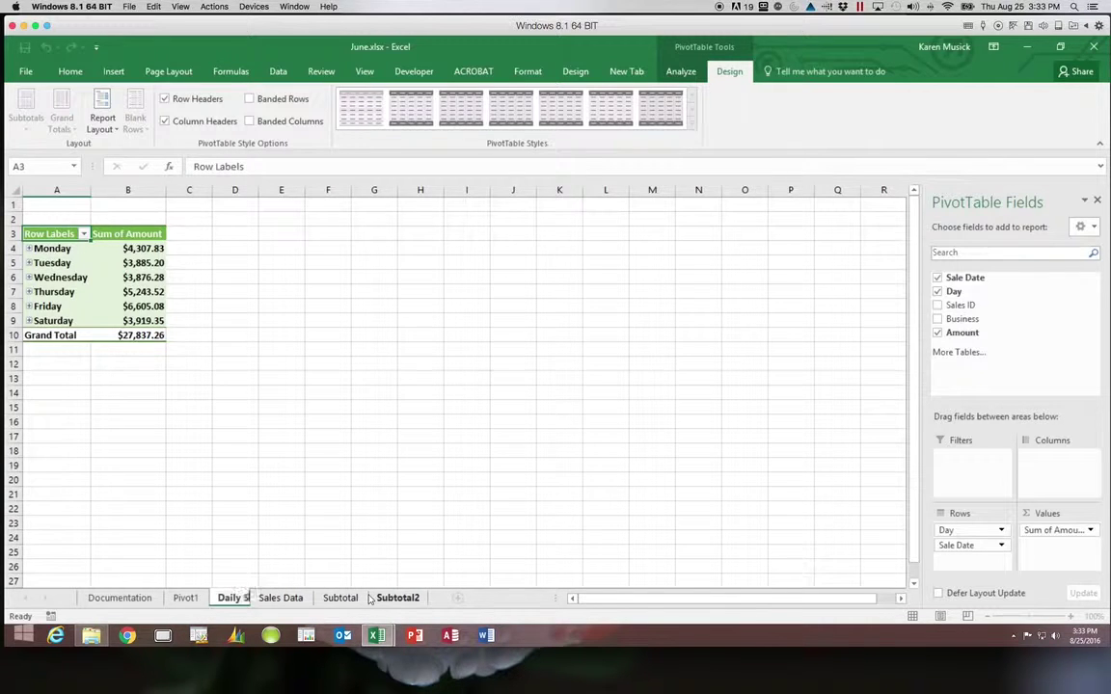
text(al)
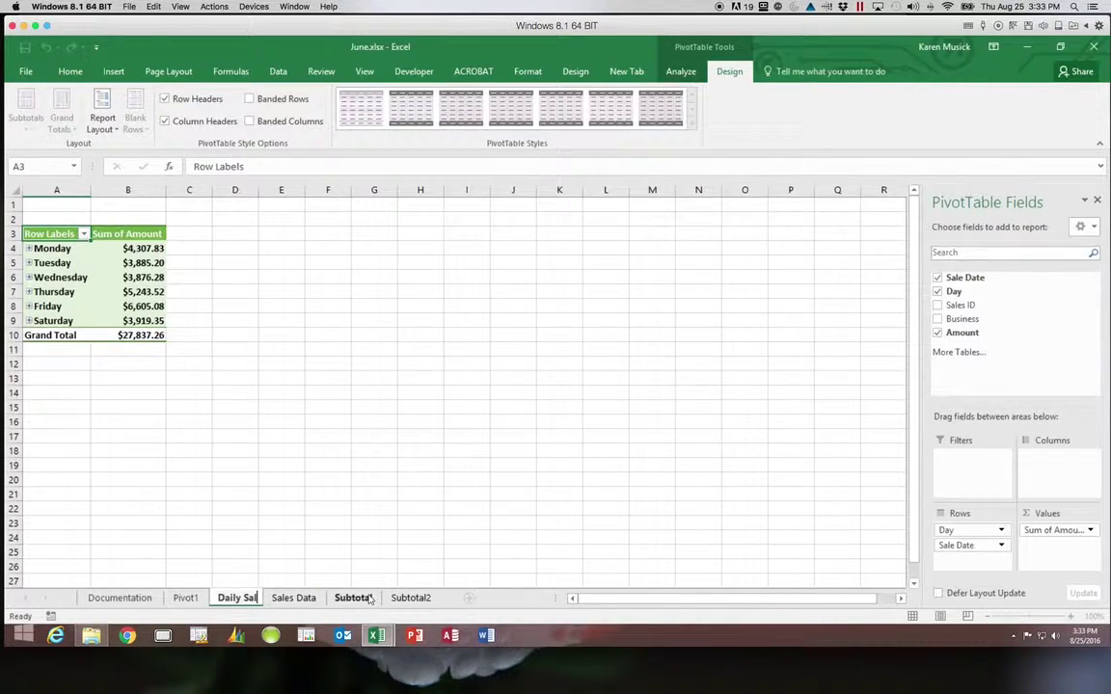
text(es)
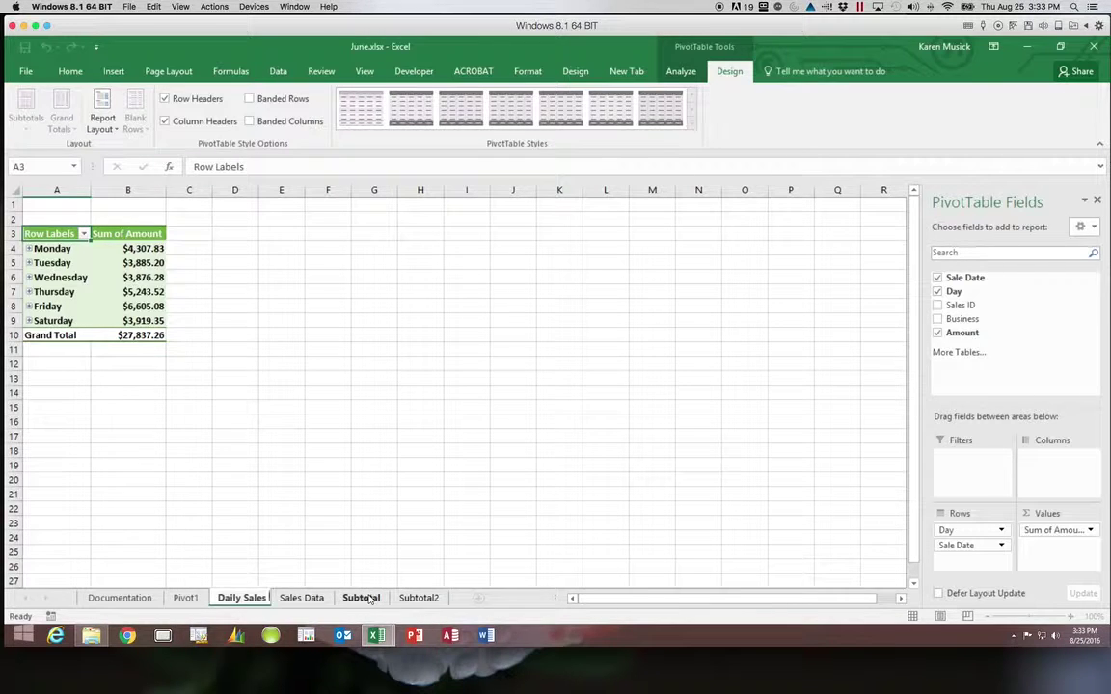
text( Piv)
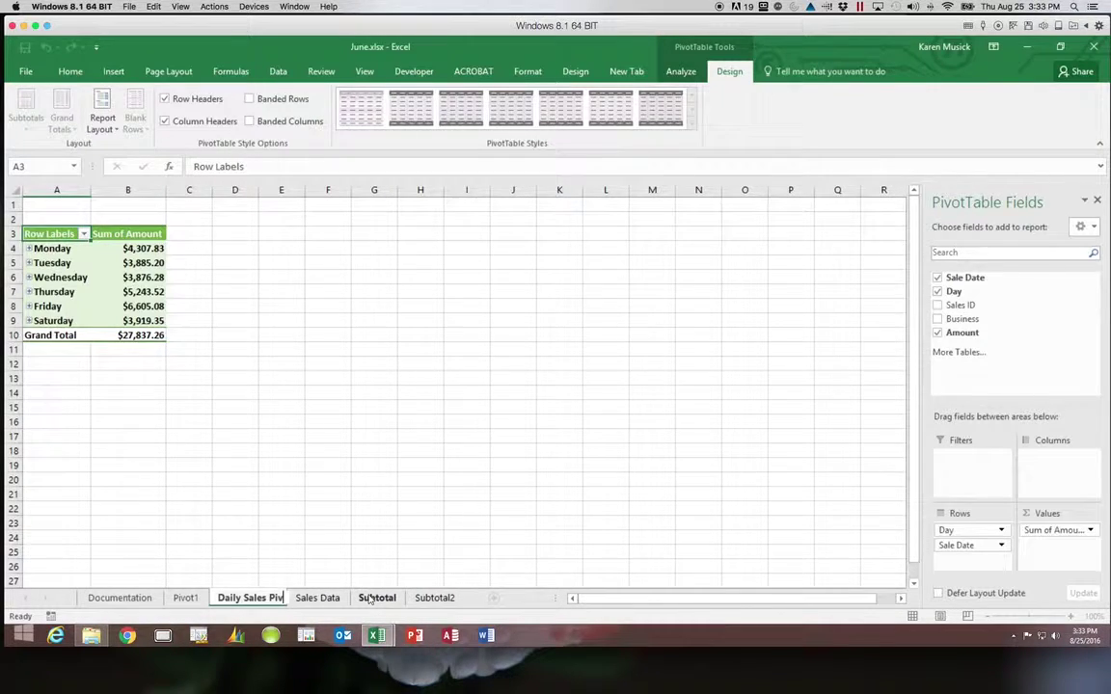
text(ot Ta)
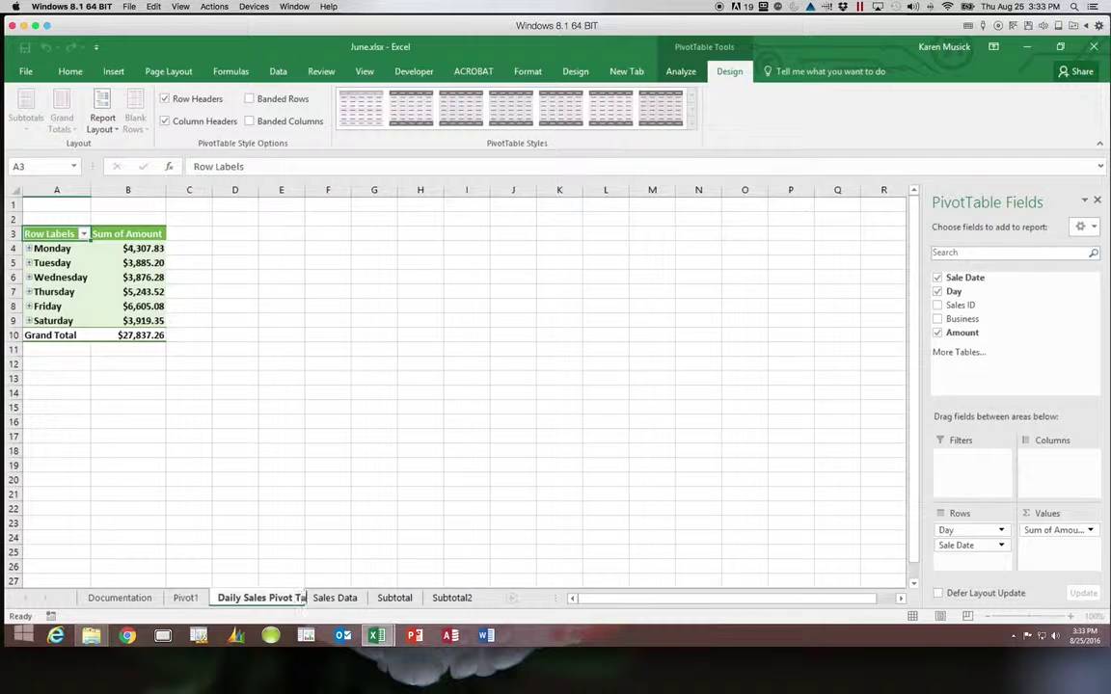
text(ble)
key(Return)
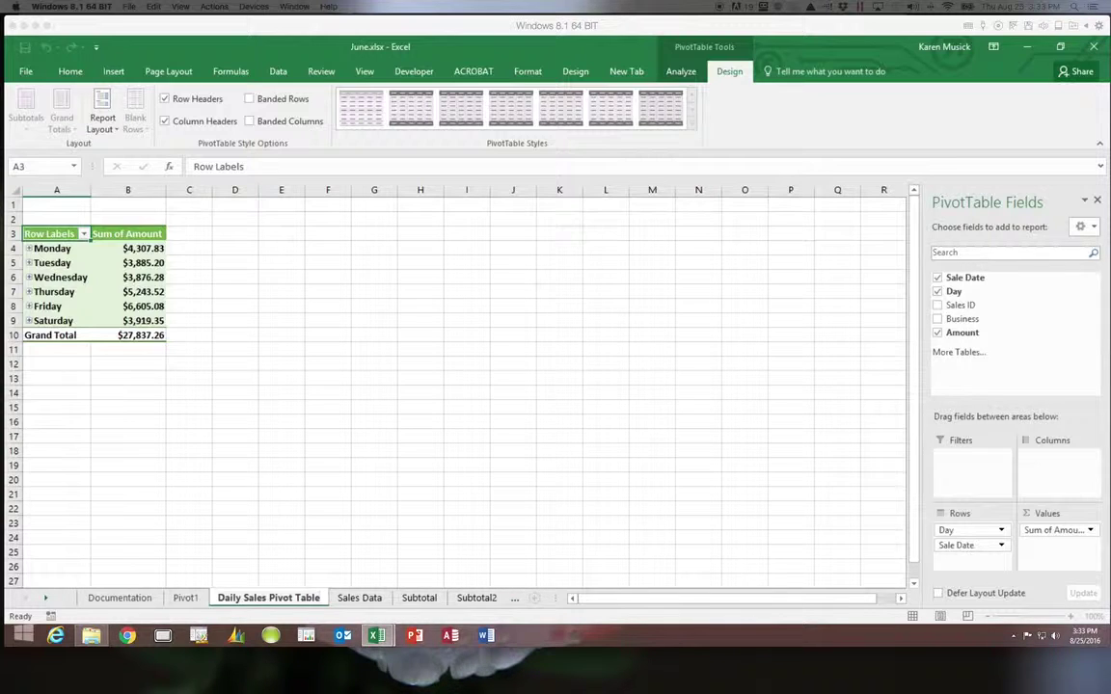
Insert a Clustered Column PivotChart based on the daily sales PivotTable
click(693, 75)
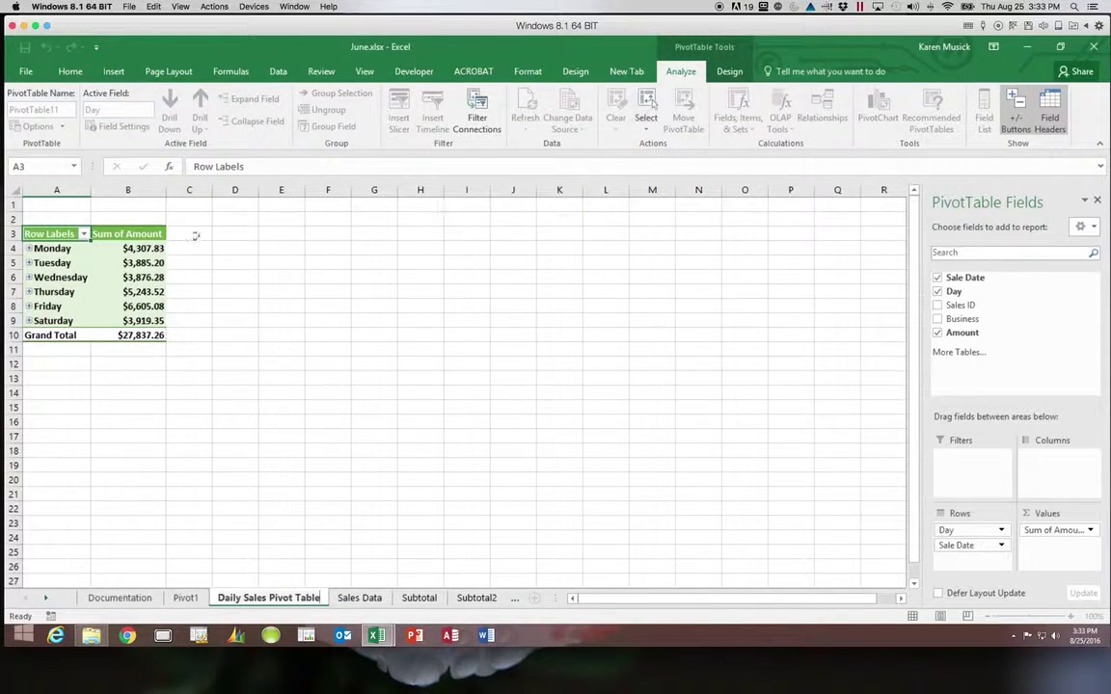
click(106, 248)
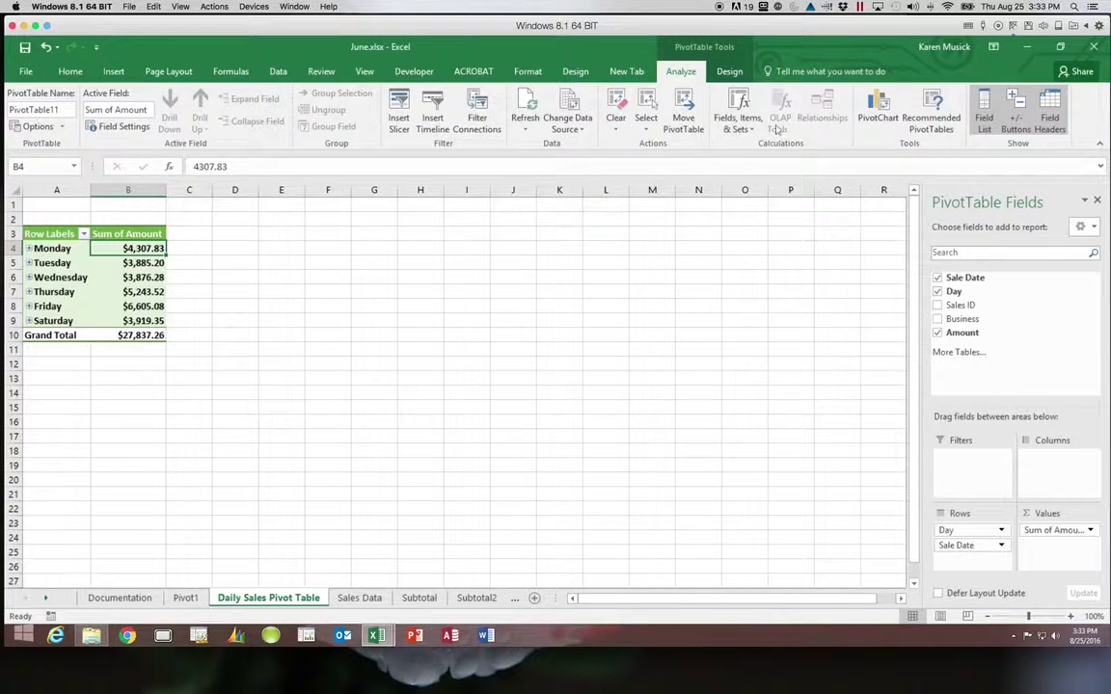
click(877, 108)
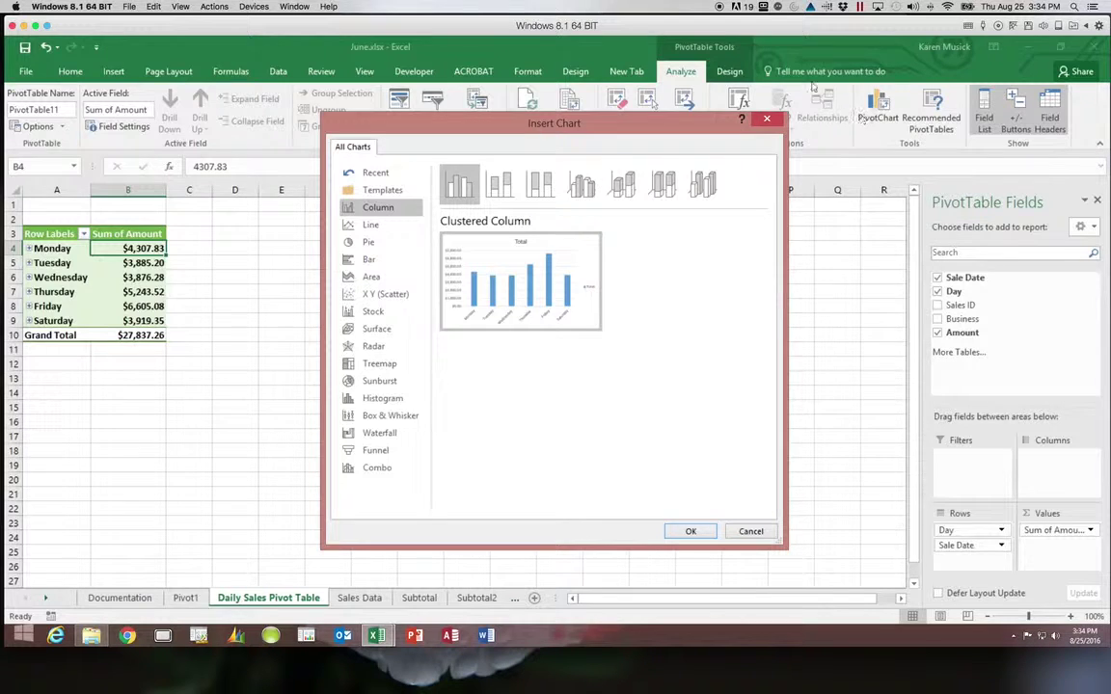
click(464, 182)
click(691, 532)
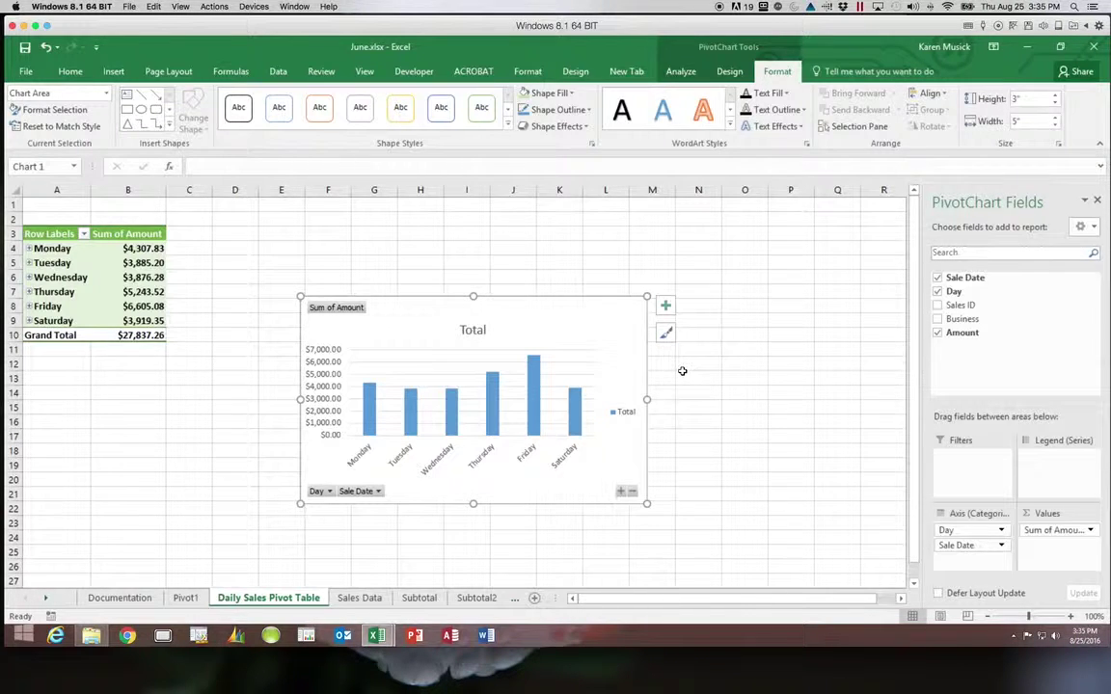
Remove the legend from the PivotChart
scroll(682, 371, right, 3)
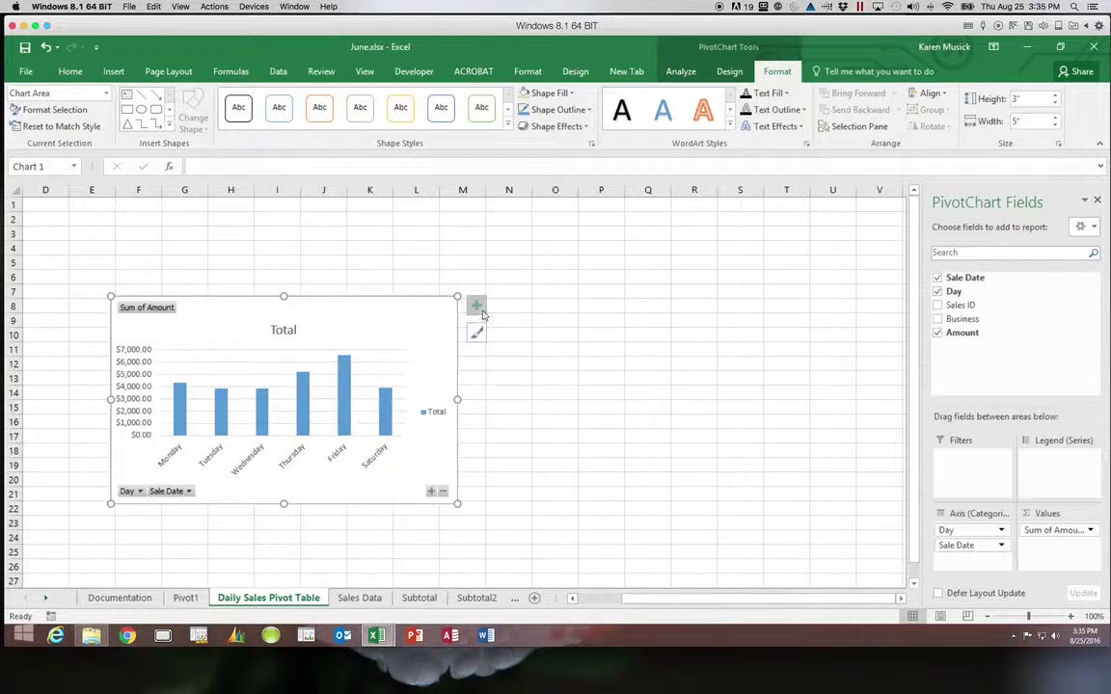
click(478, 307)
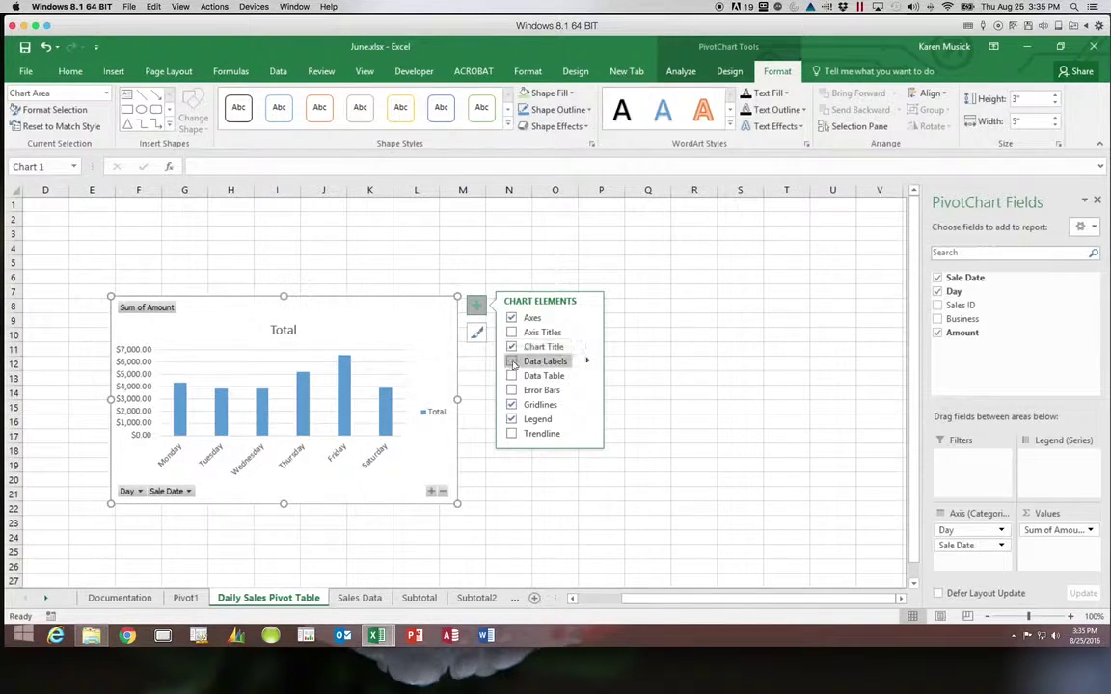
click(512, 420)
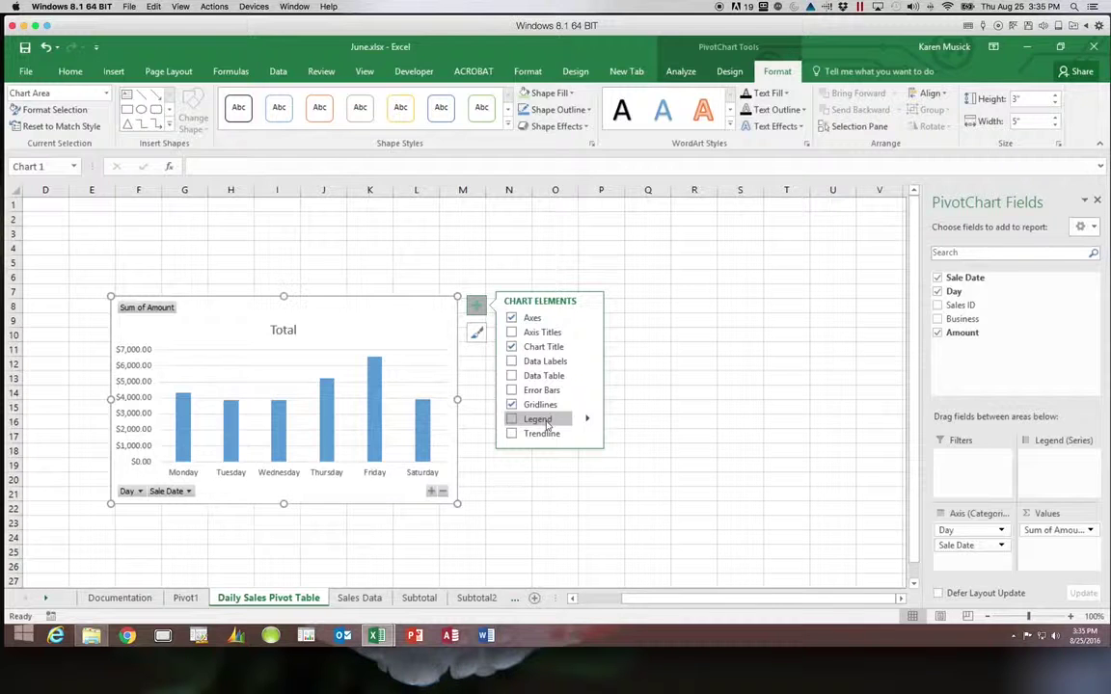
Change the PivotChart title to Sales by Day
click(280, 330)
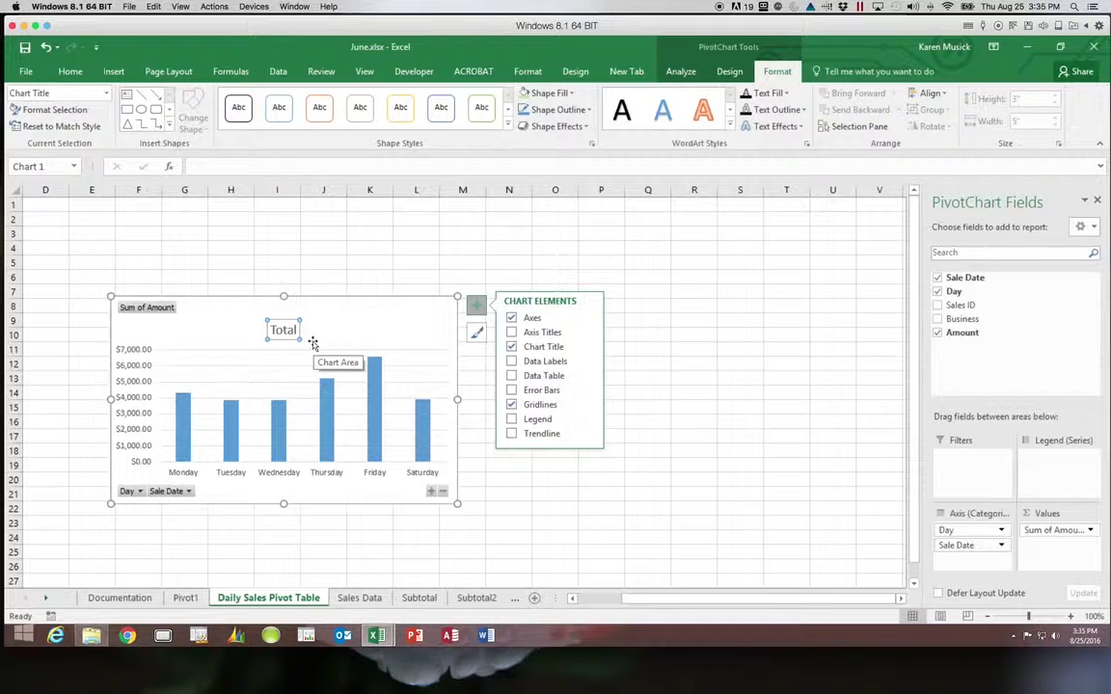
text(Sae)
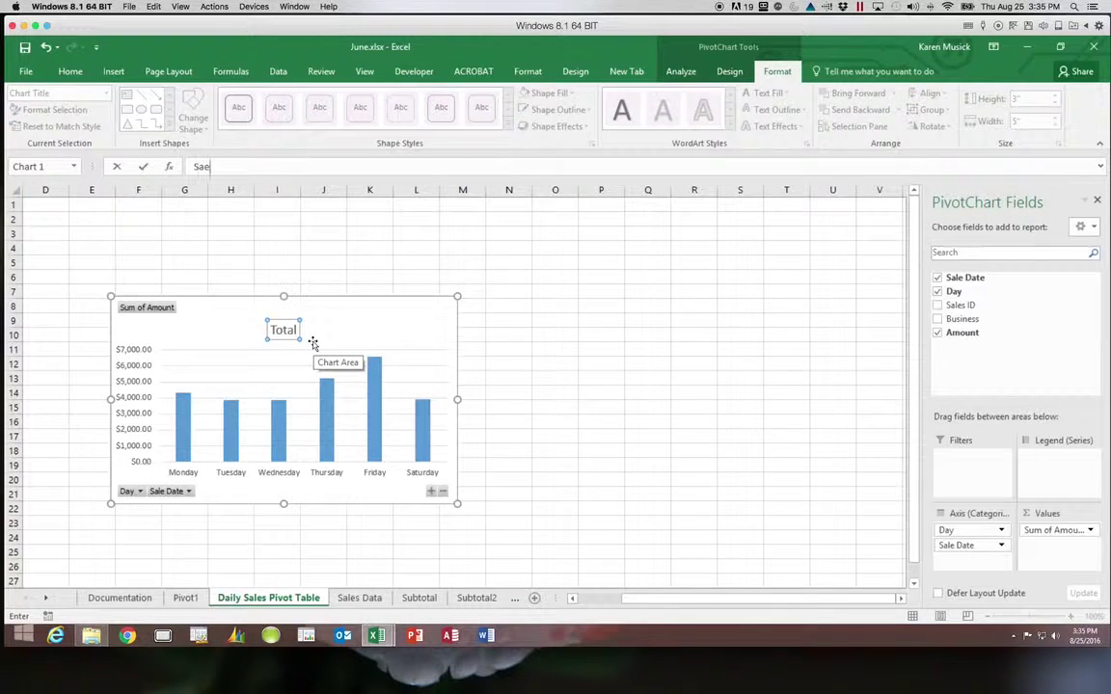
key(BackSpace)
text(les)
text( by)
text( Dat)
text(u)
key(Return)
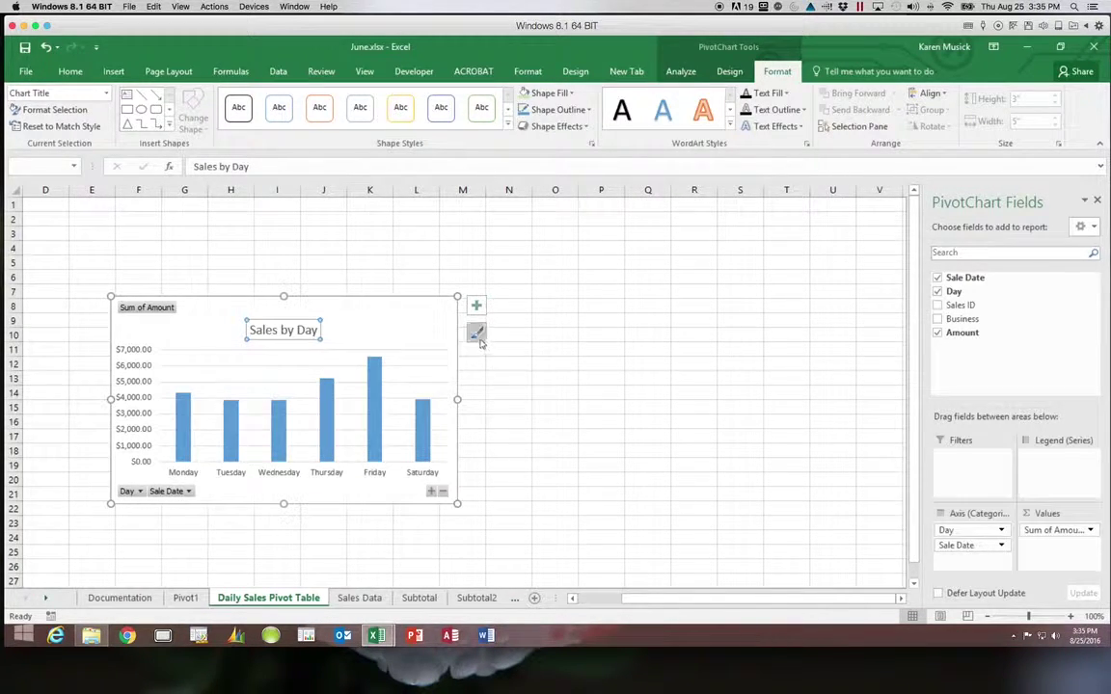
Apply the fourth Colorful palette, which starts with green, to the PivotChart and deselect the chart
scroll(478, 334, down, 1)
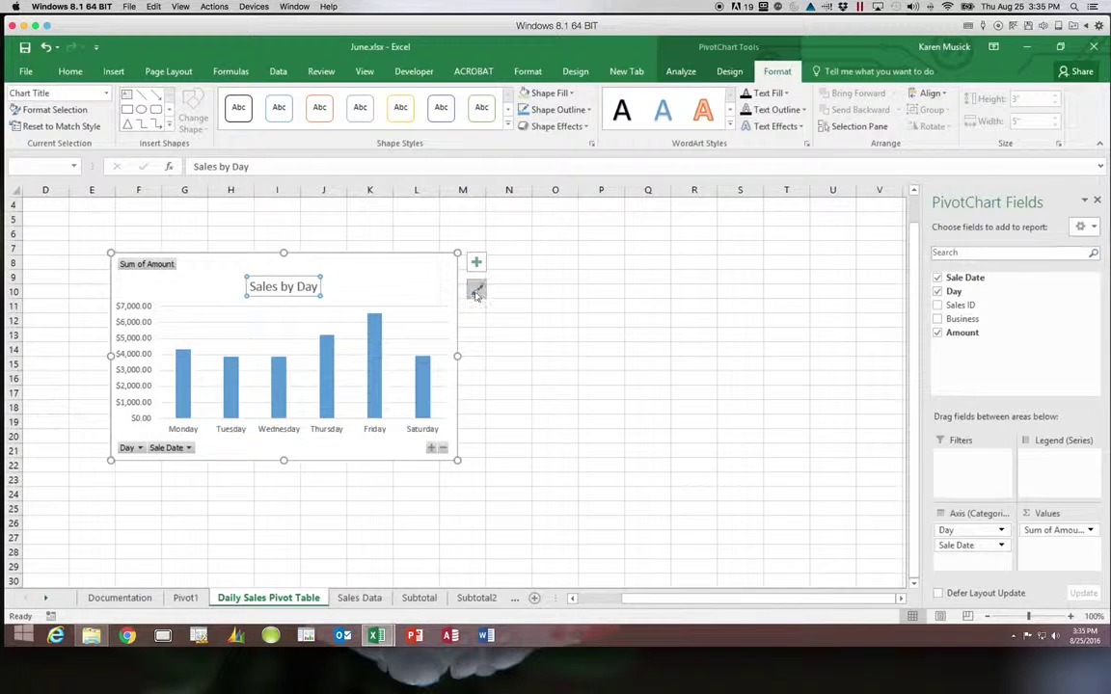
click(476, 291)
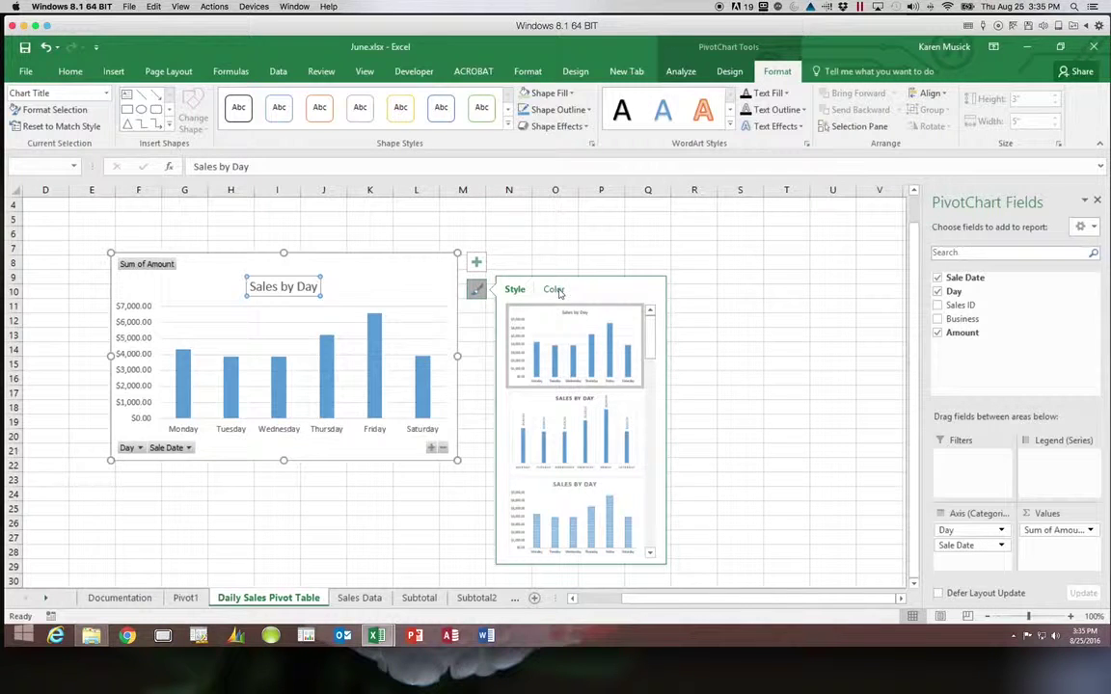
click(555, 290)
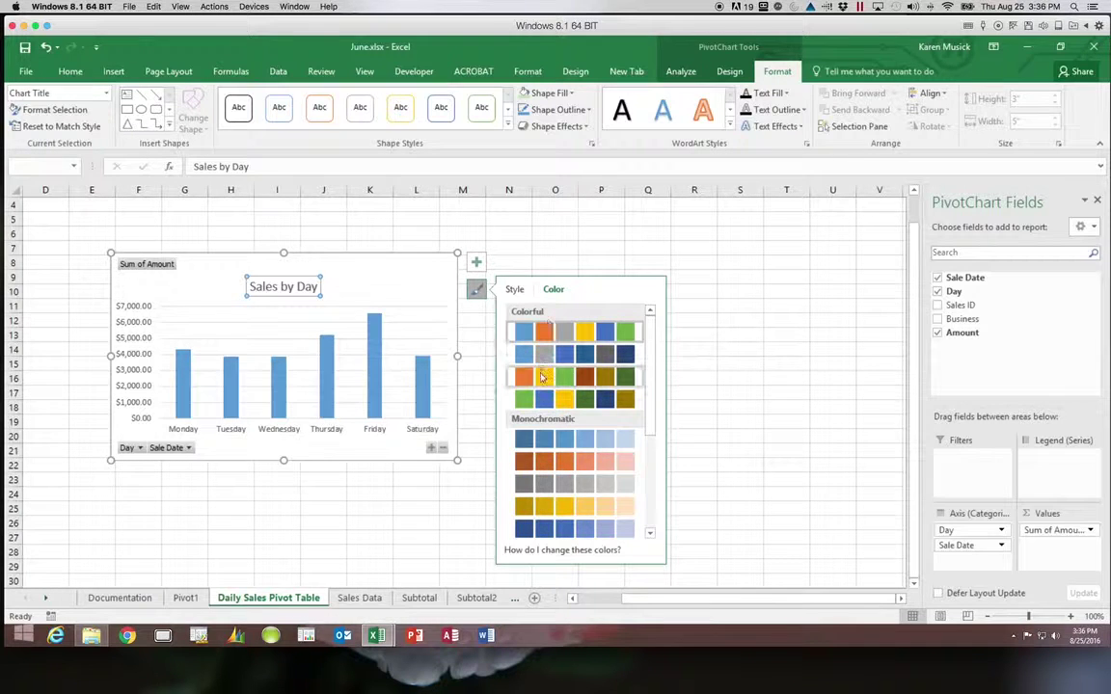
click(536, 395)
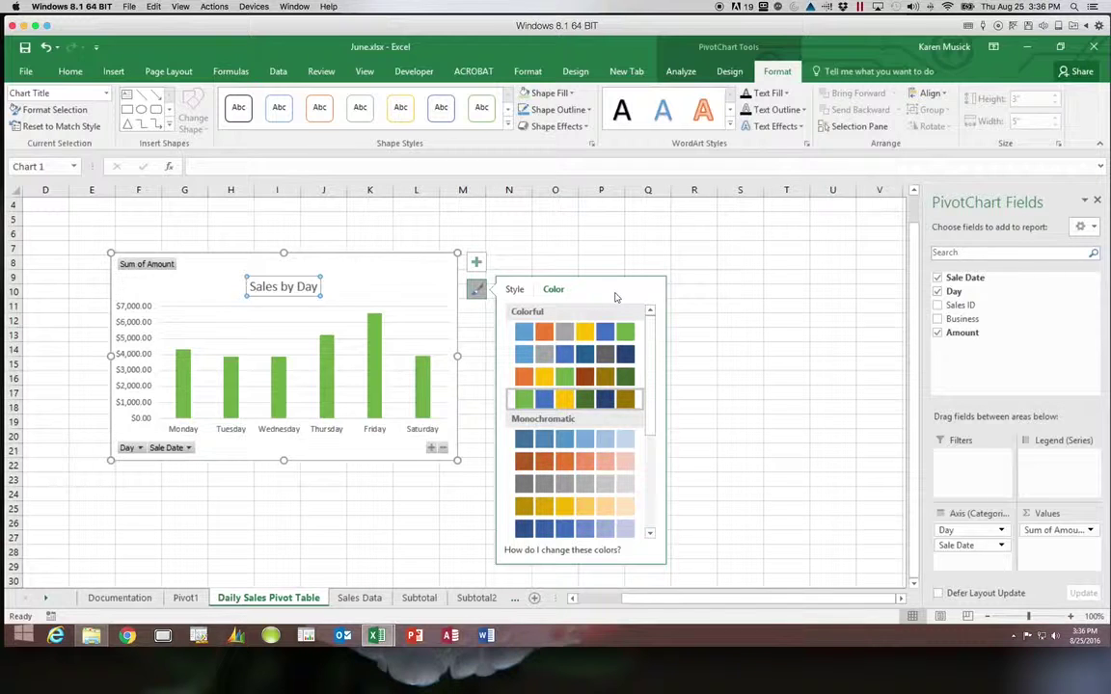
key(Escape)
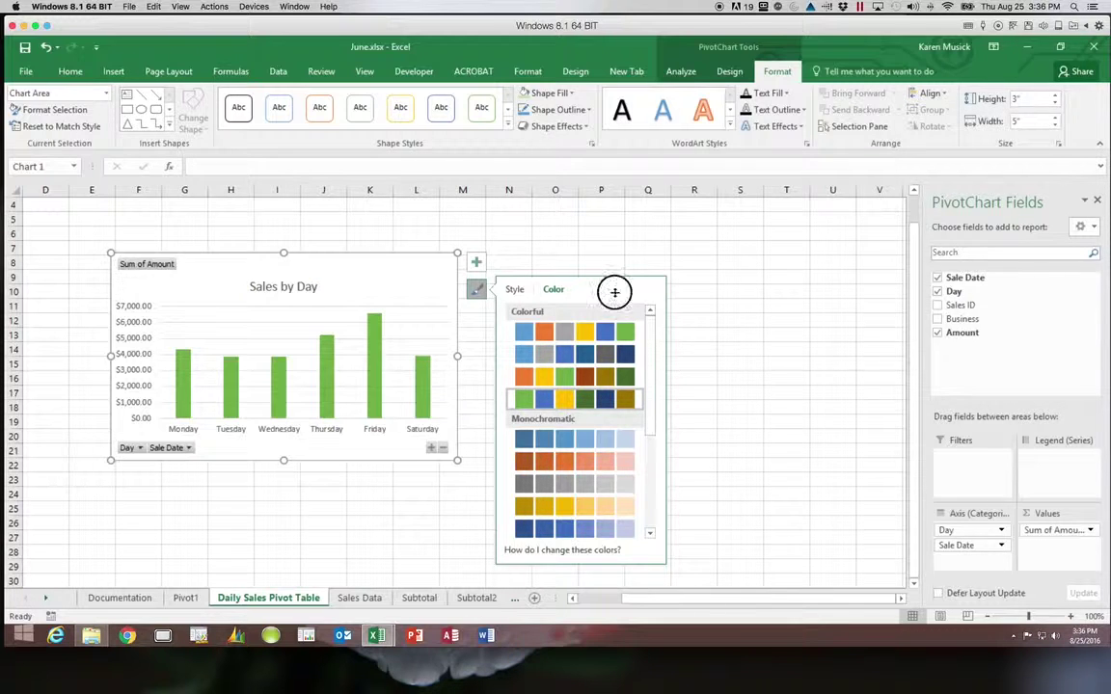
click(582, 260)
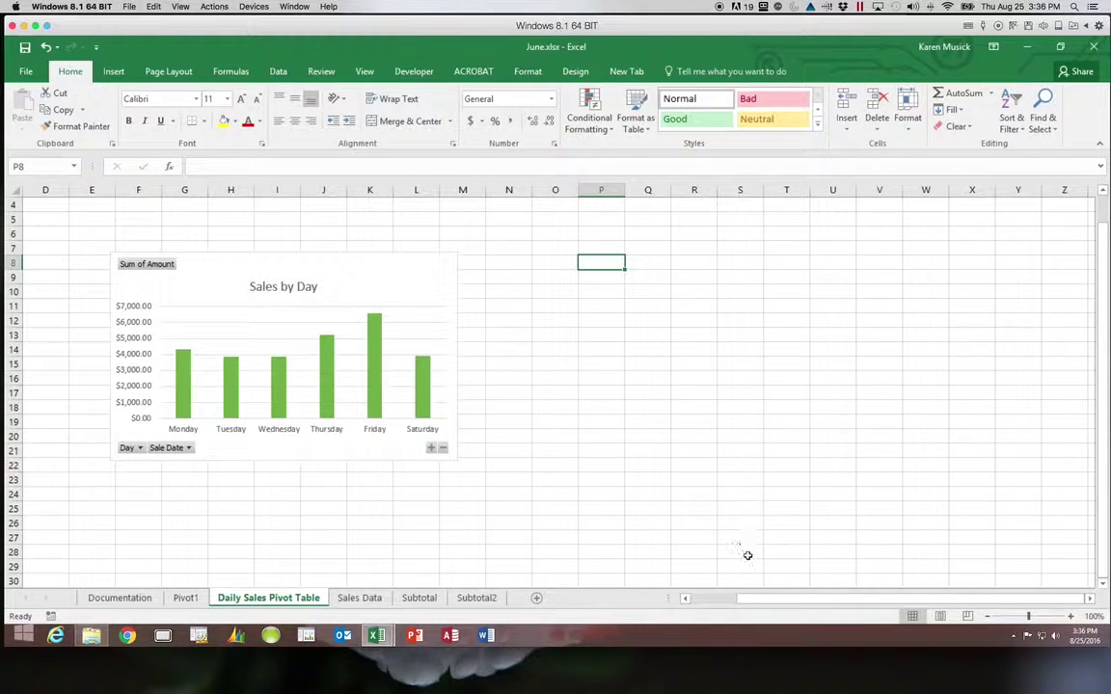
Move the PivotChart beside the PivotTable so its upper-left corner sits at about cell D3
click(753, 599)
drag(753, 599, 694, 600)
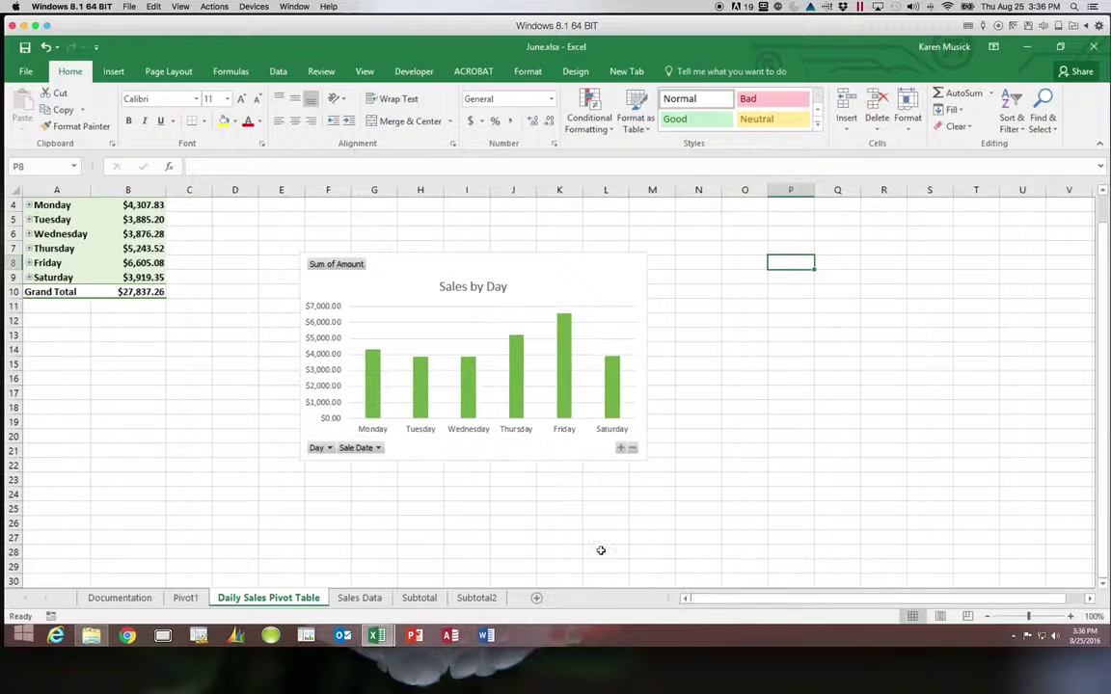
drag(1099, 328, 1095, 286)
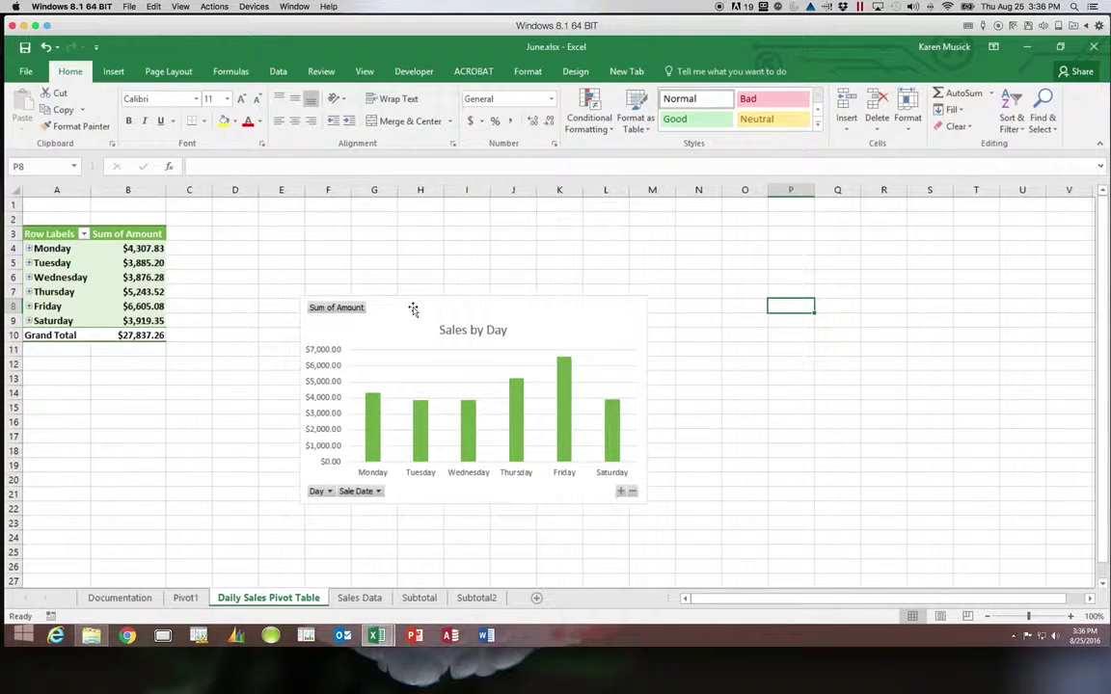
drag(413, 308, 323, 239)
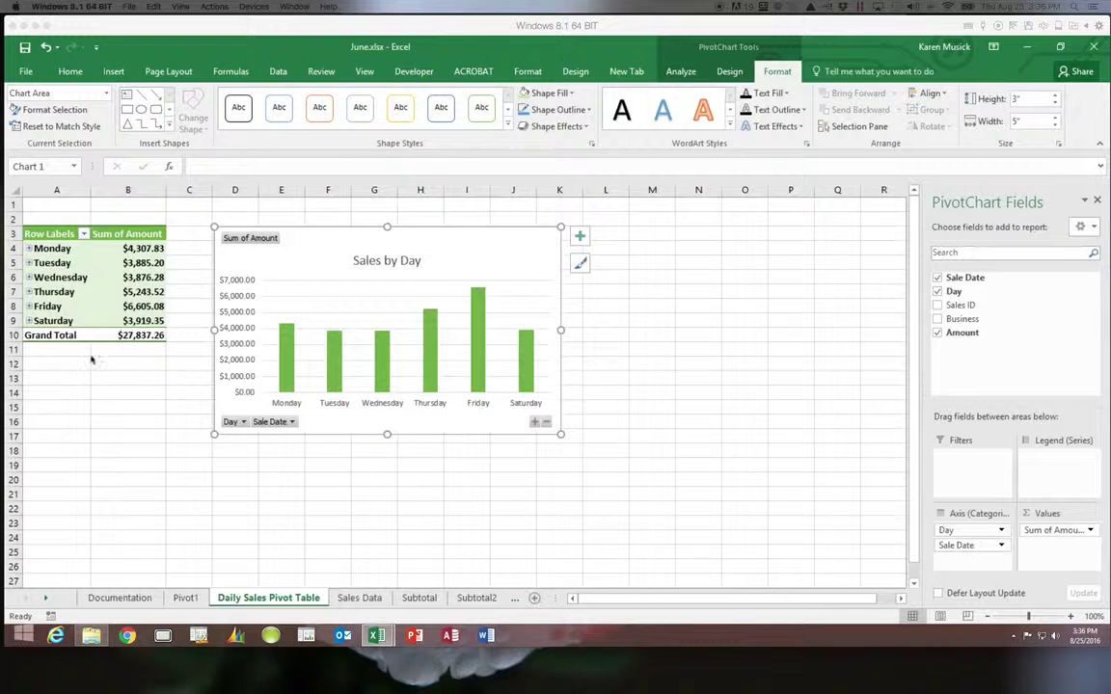
Filter the PivotChart's Day field to exclude Saturday
click(243, 422)
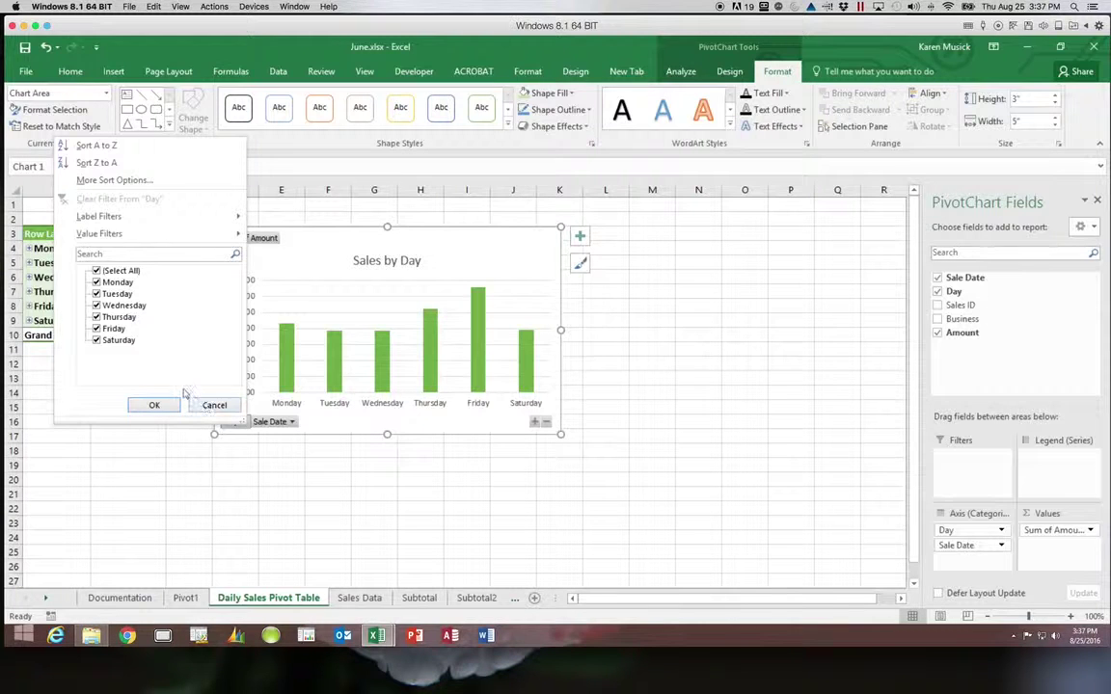
click(99, 342)
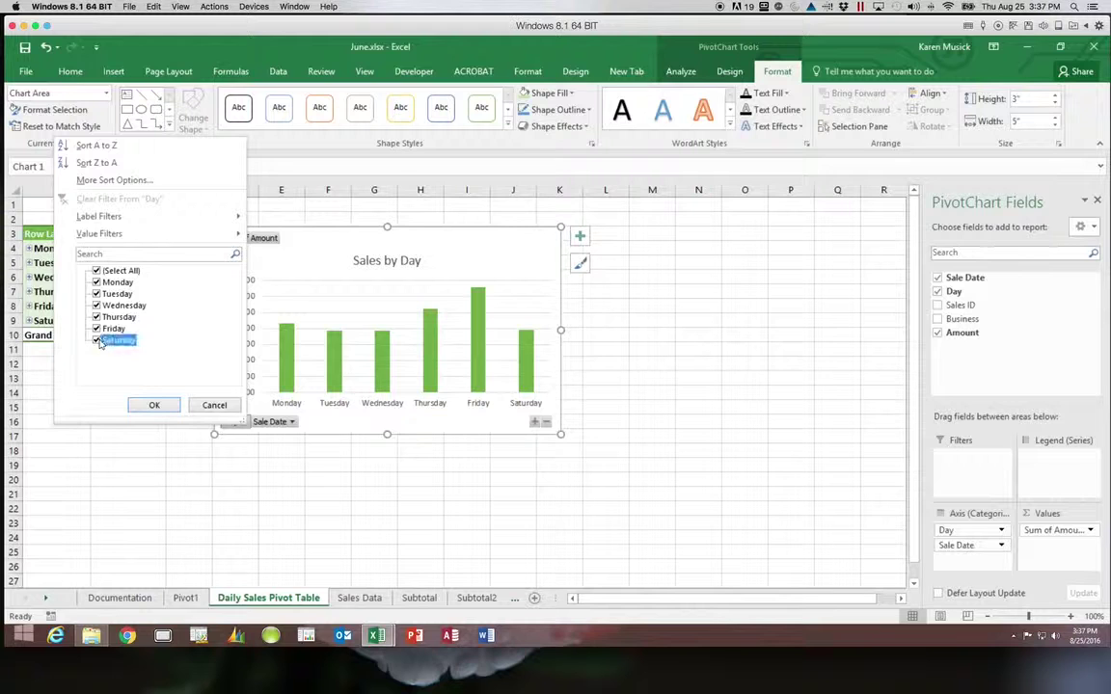
click(154, 405)
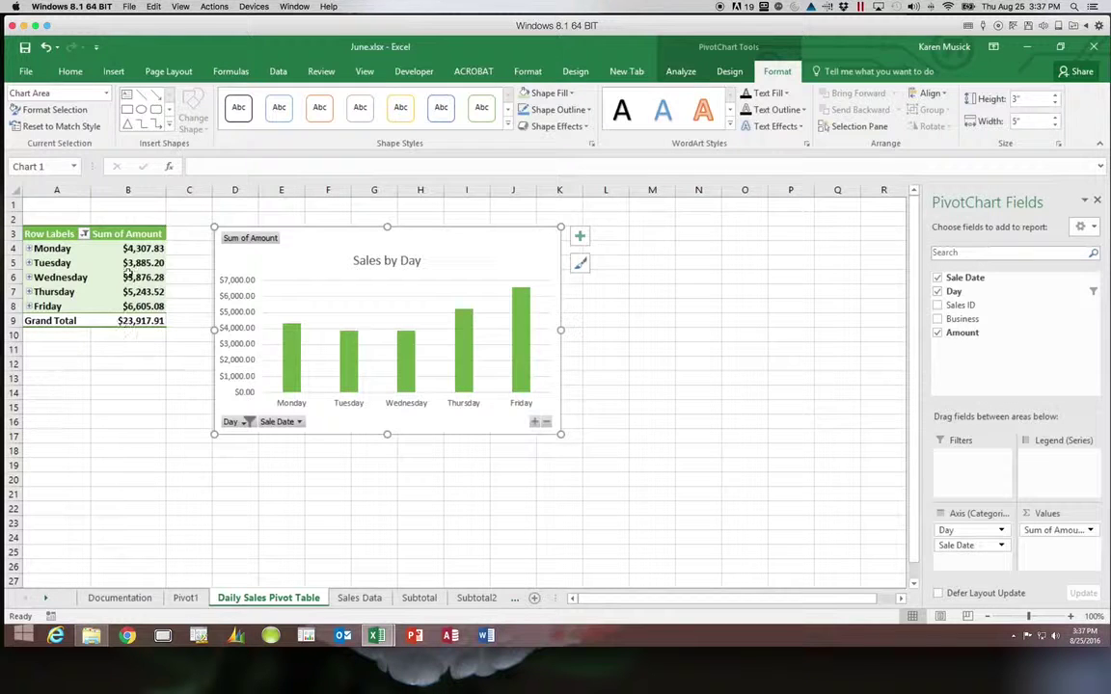
Select all days again in the PivotChart's Day filter
click(249, 424)
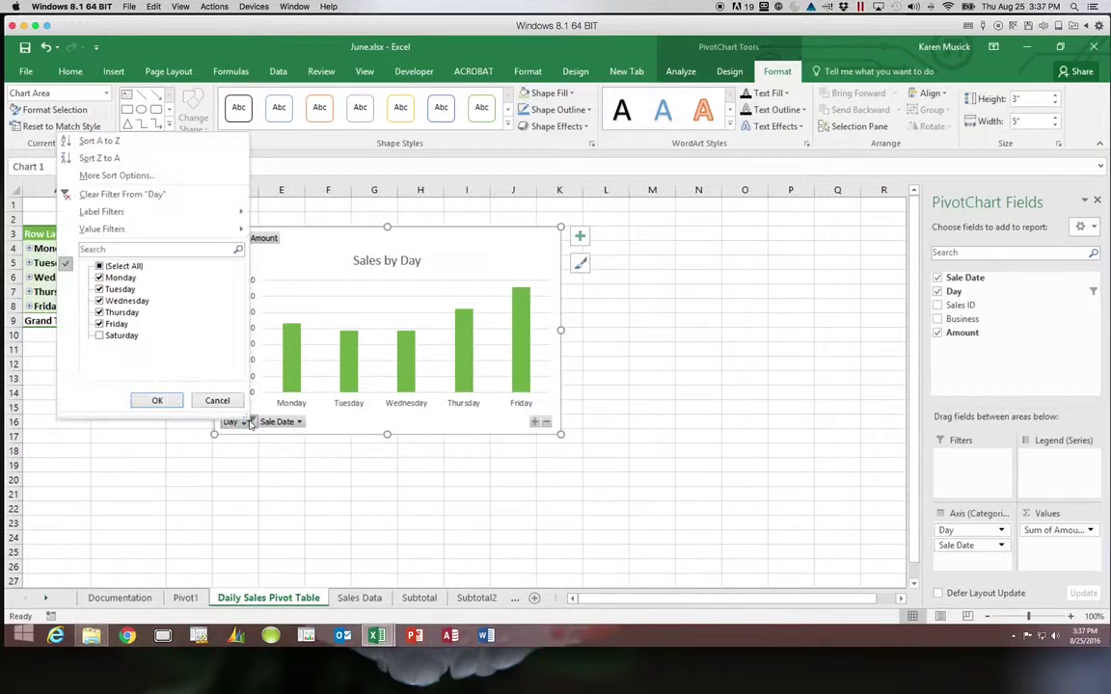
click(116, 265)
click(98, 264)
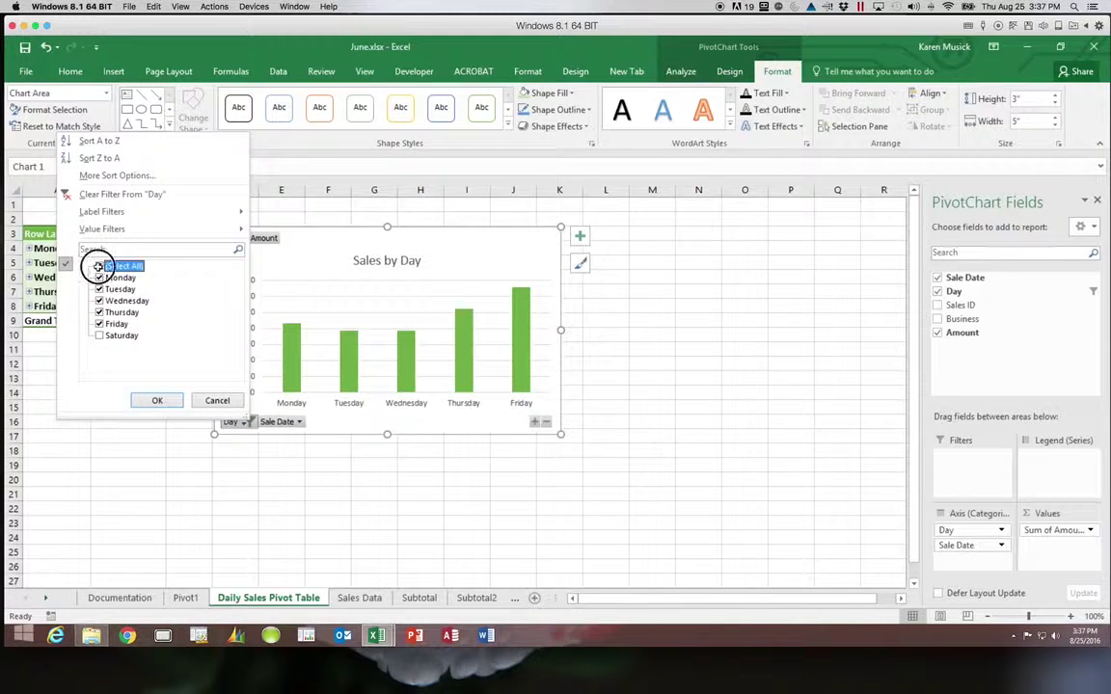
click(155, 400)
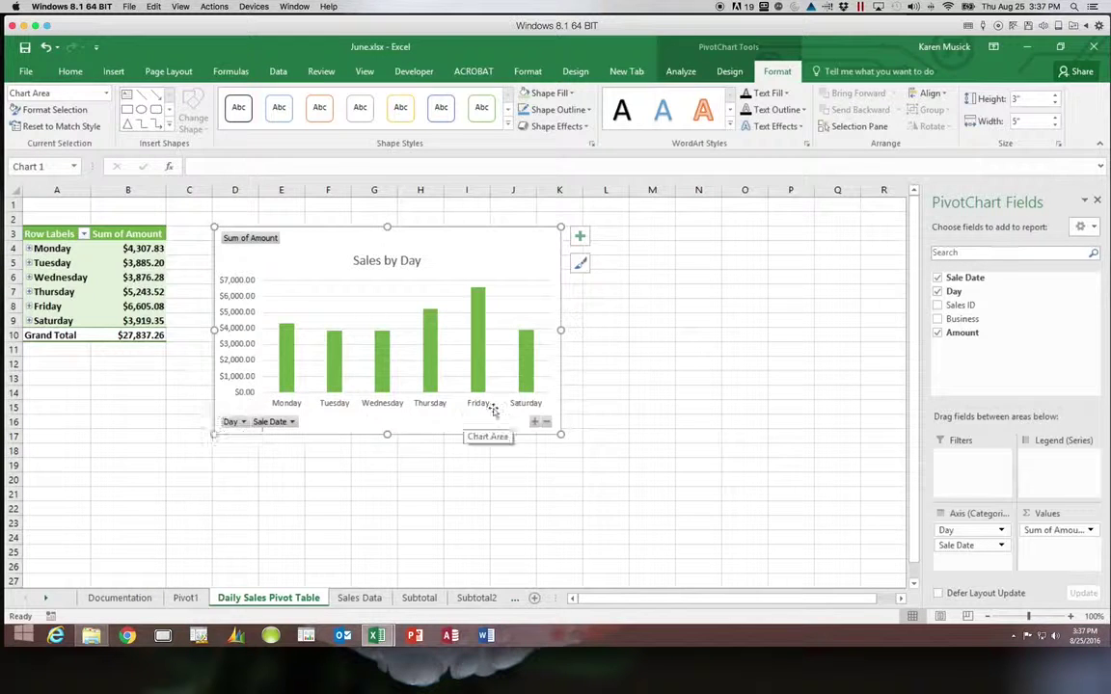
Insert a slicer for the Day field from the PivotChart
click(682, 73)
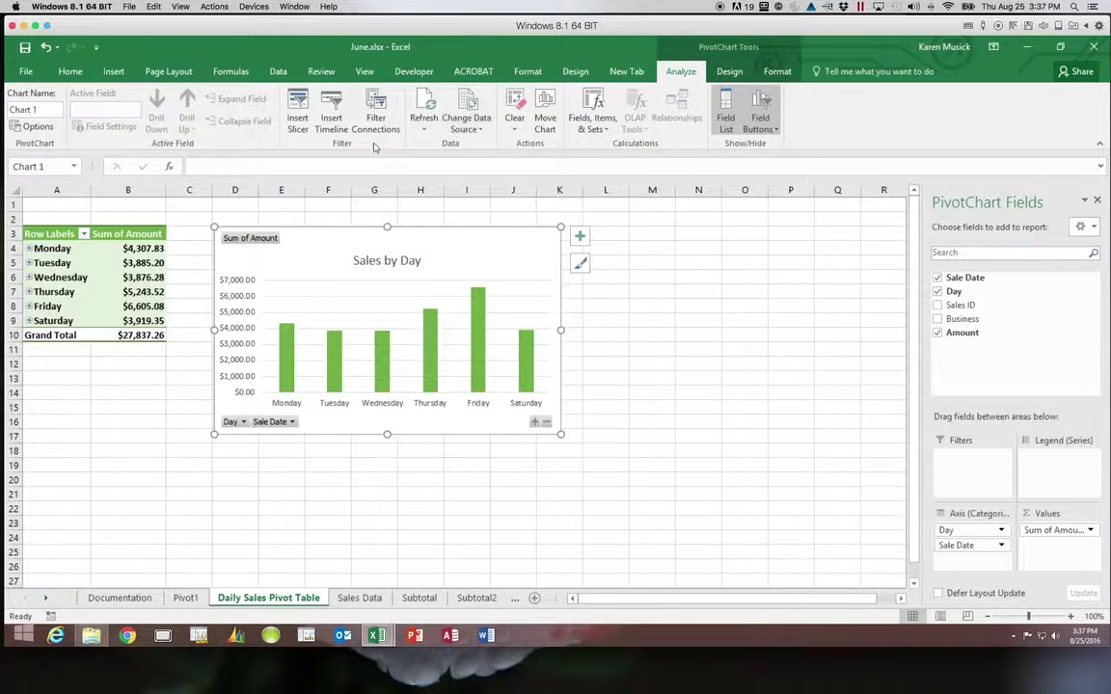
click(286, 126)
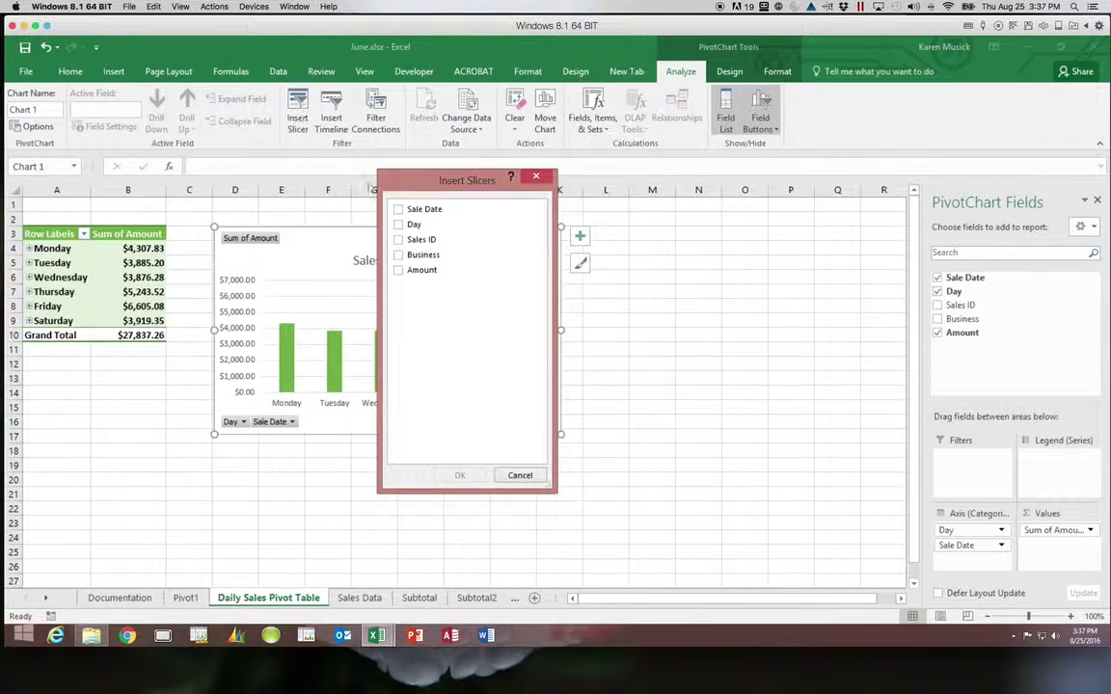
click(398, 225)
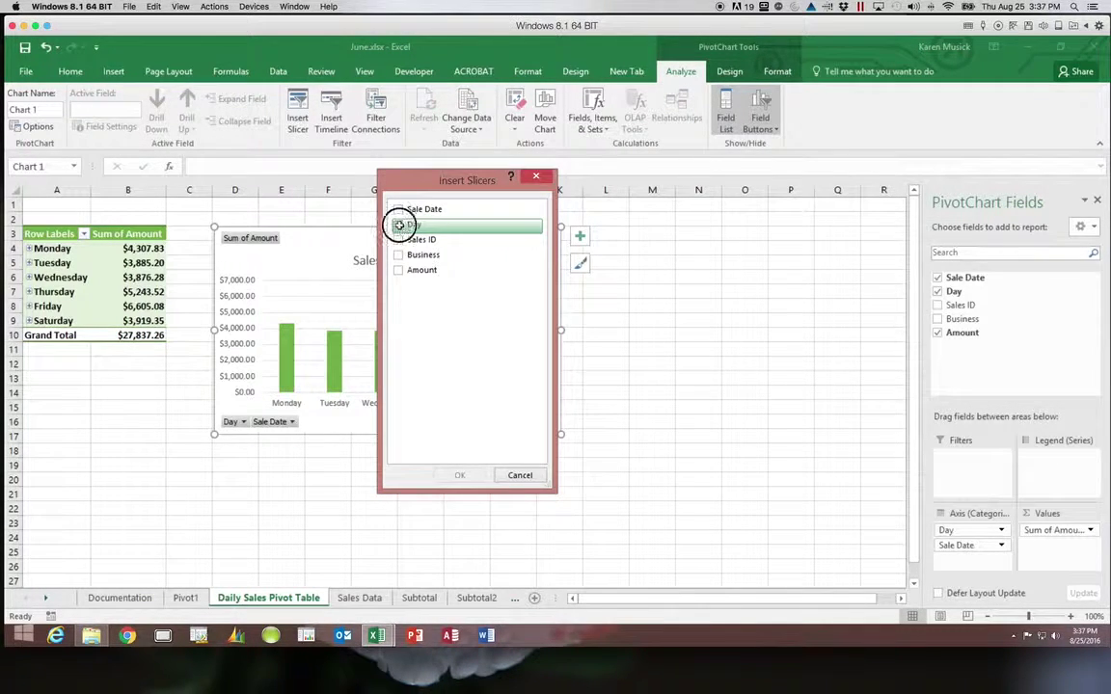
click(459, 474)
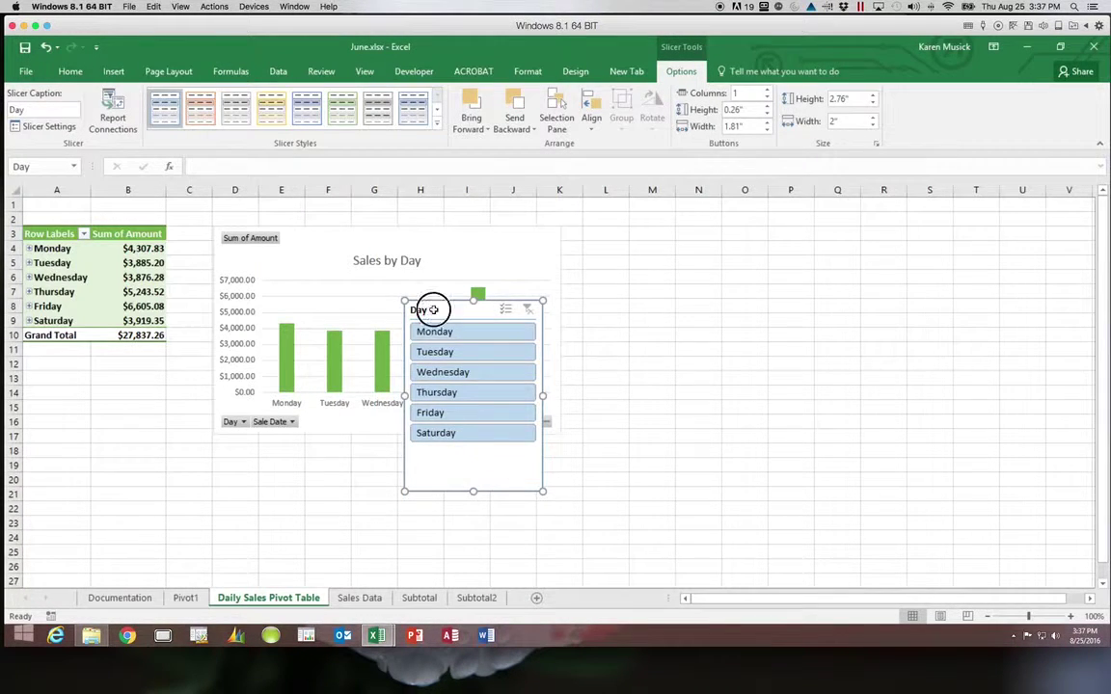
Move the Day slicer beside the PivotChart, with its upper-left corner at about cell L3, and apply the green Dark slicer style
drag(436, 297, 611, 225)
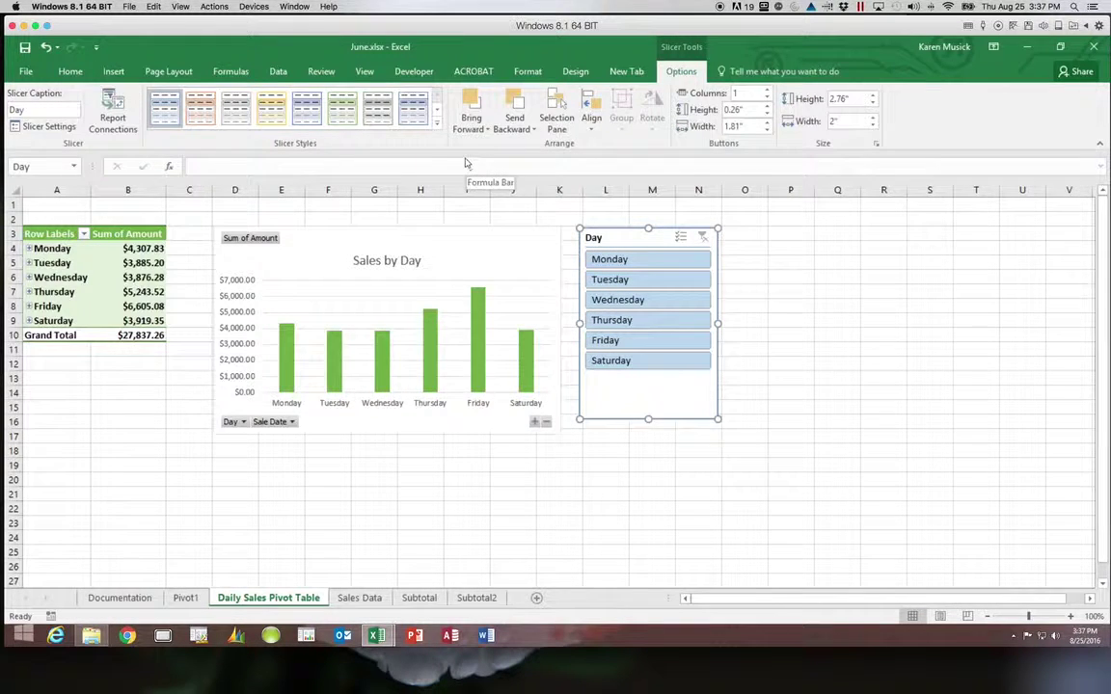
click(436, 123)
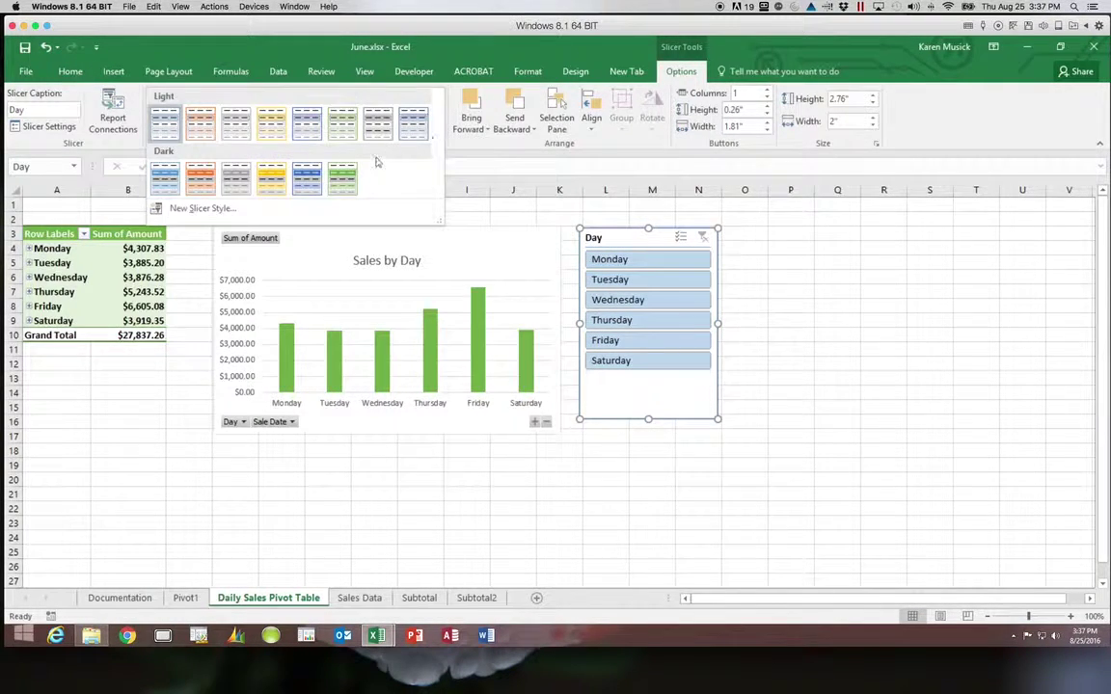
click(347, 170)
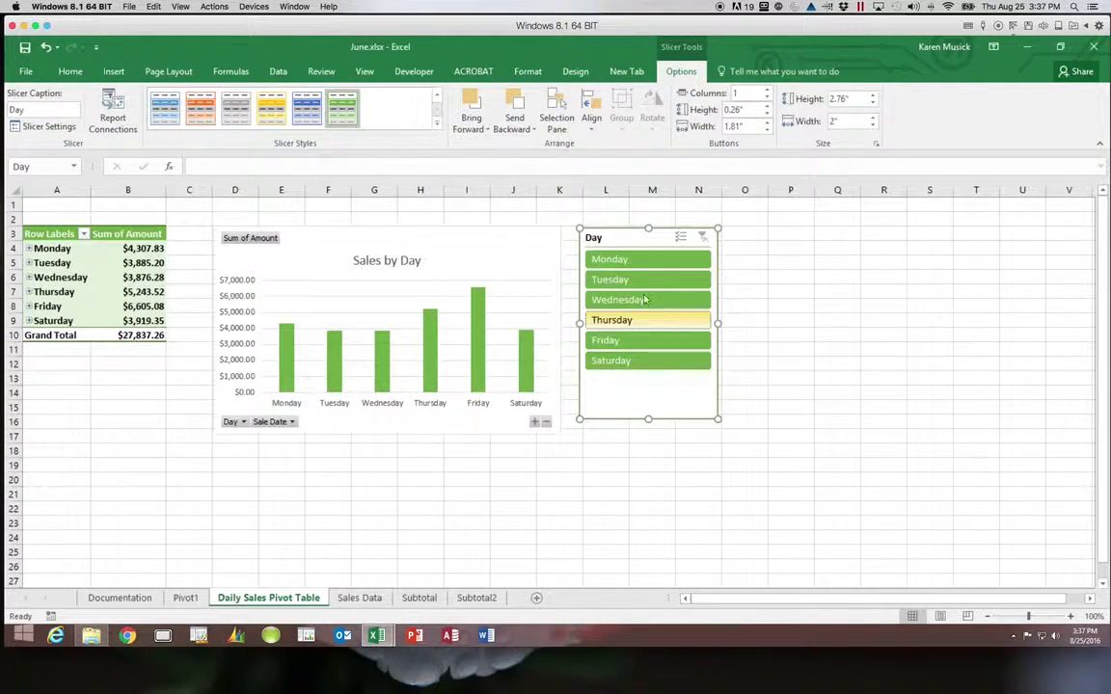
Filter with the Day slicer to Saturday alone, followed by the range Monday through Friday
click(647, 361)
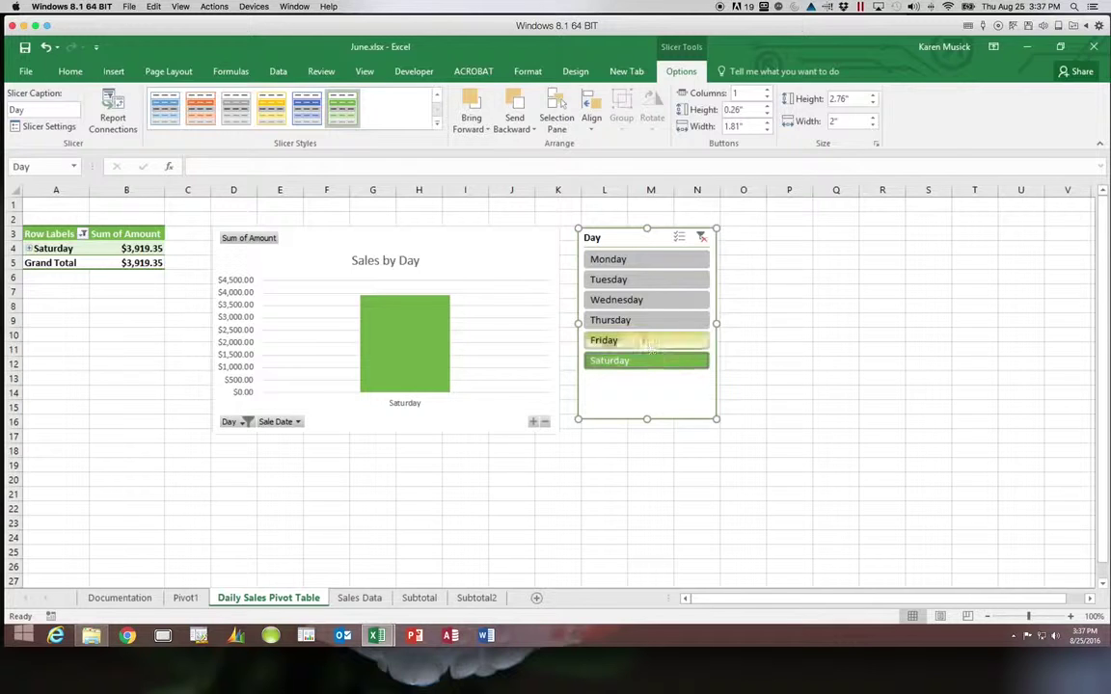
click(634, 264)
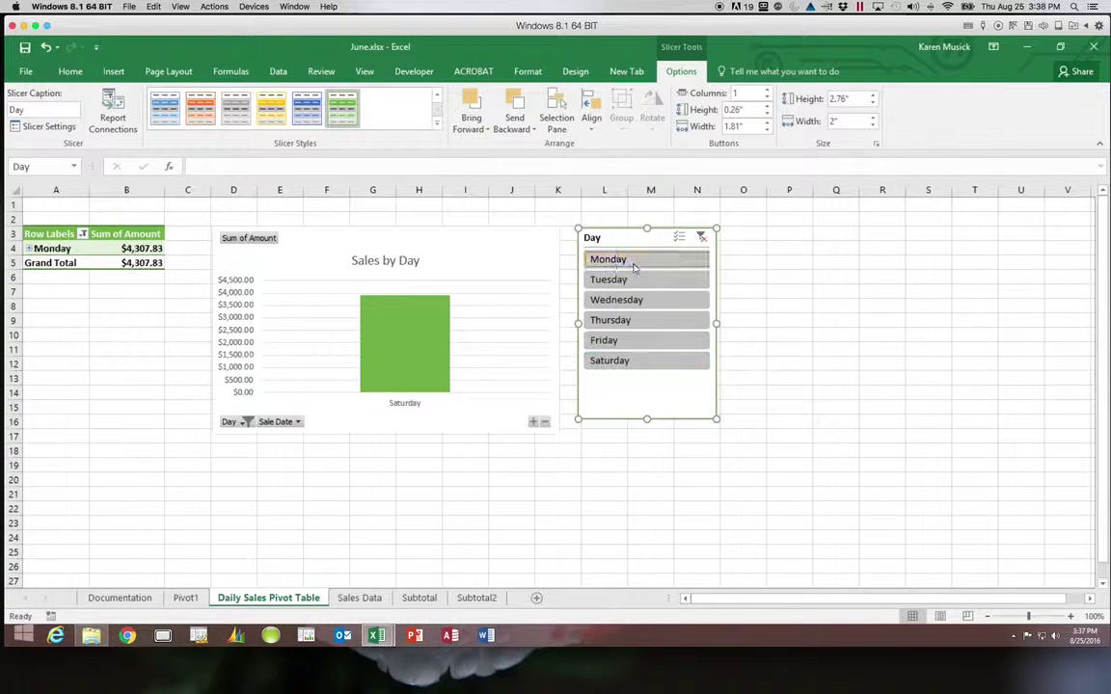
shift+click(639, 344)
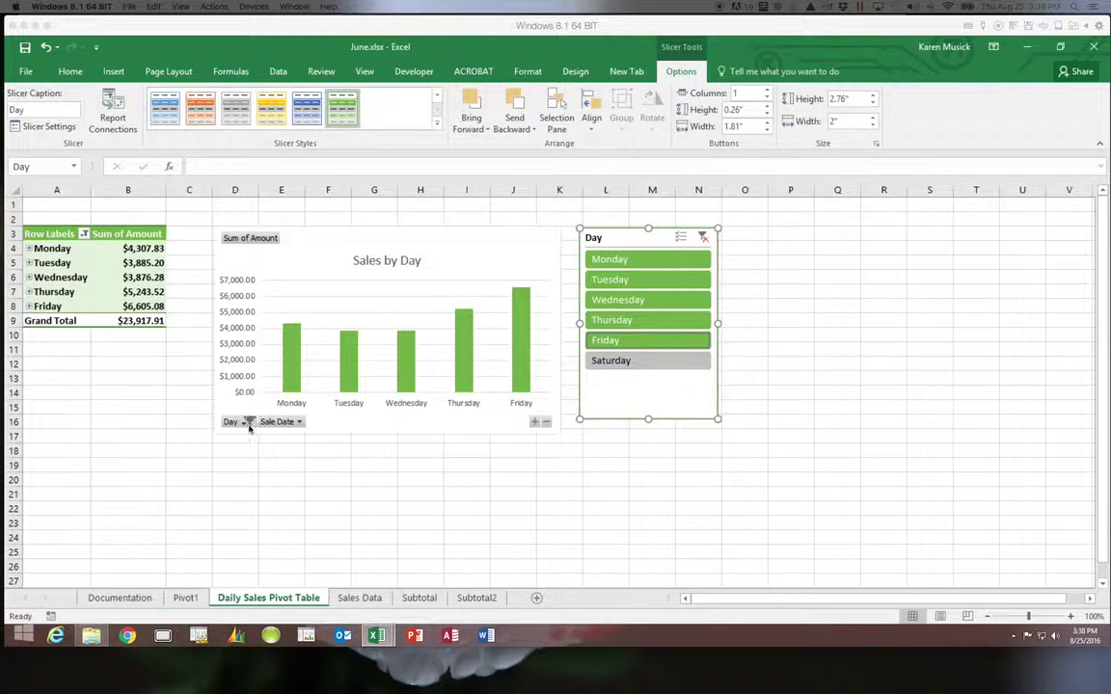
View the PivotChart's Sale Date filter choices without applying any, and shift the Day slicer slightly farther from the chart
click(300, 423)
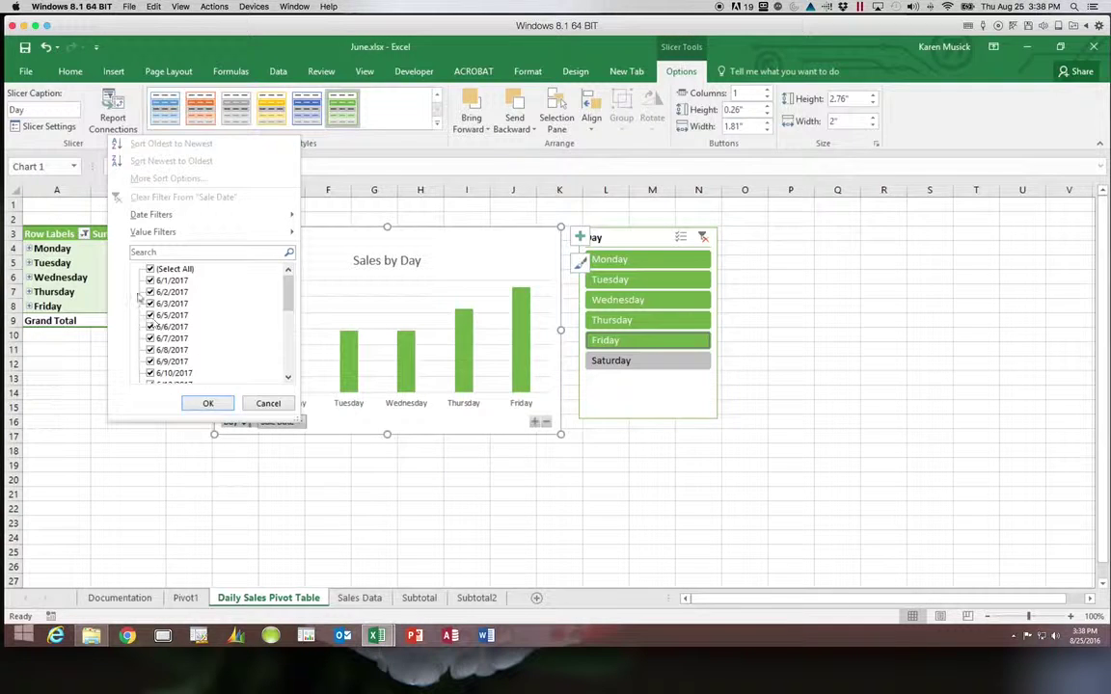
click(268, 403)
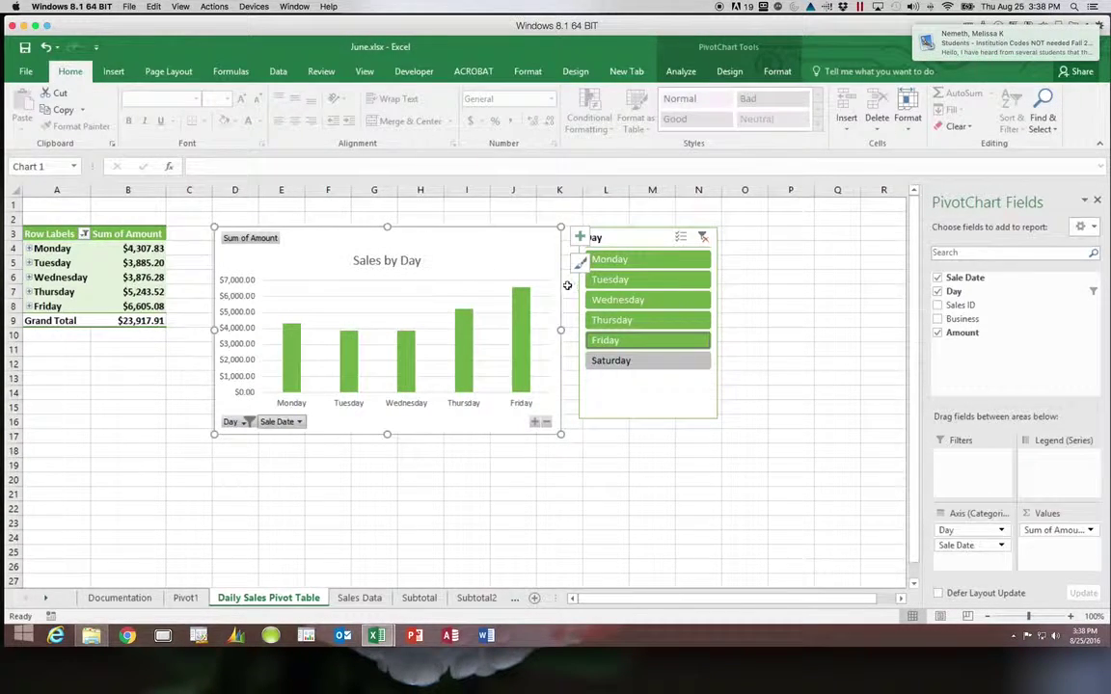
drag(625, 238, 642, 237)
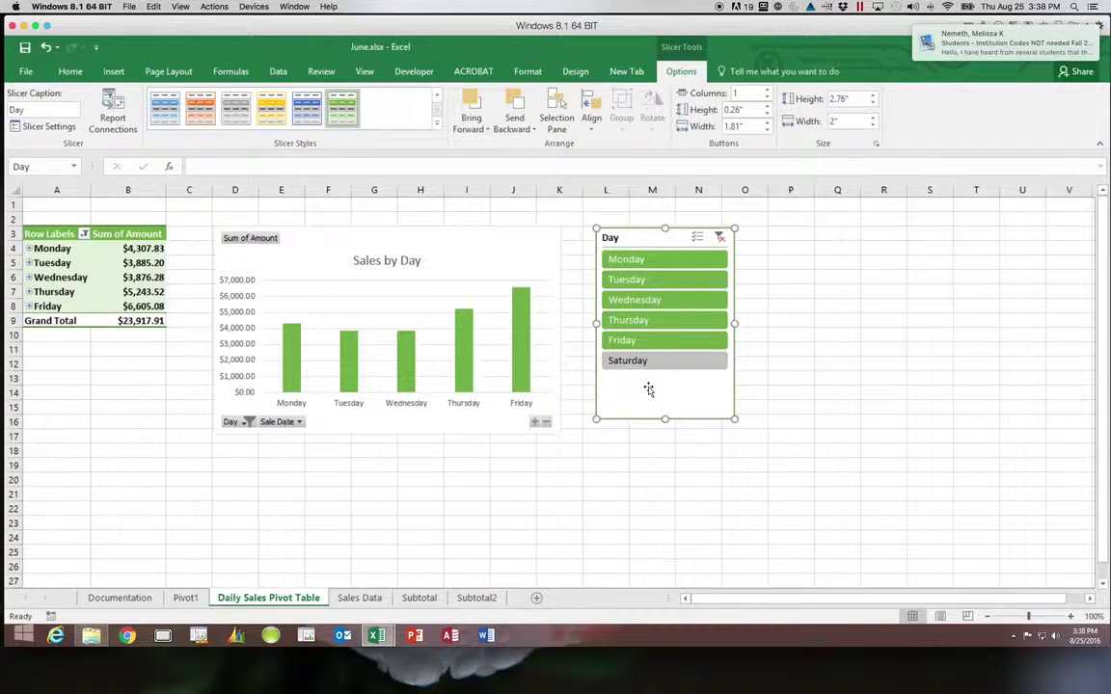
Filter with the Day slicer to Saturday alone, followed by the non-adjacent days Monday, Wednesday and Friday
click(631, 361)
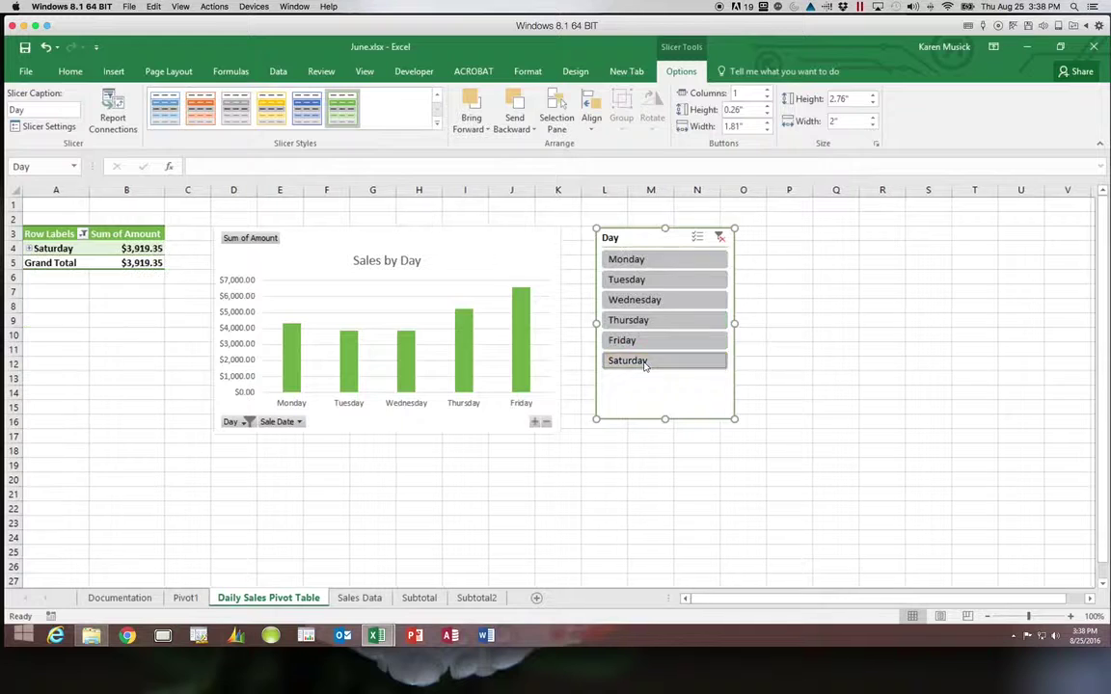
click(650, 260)
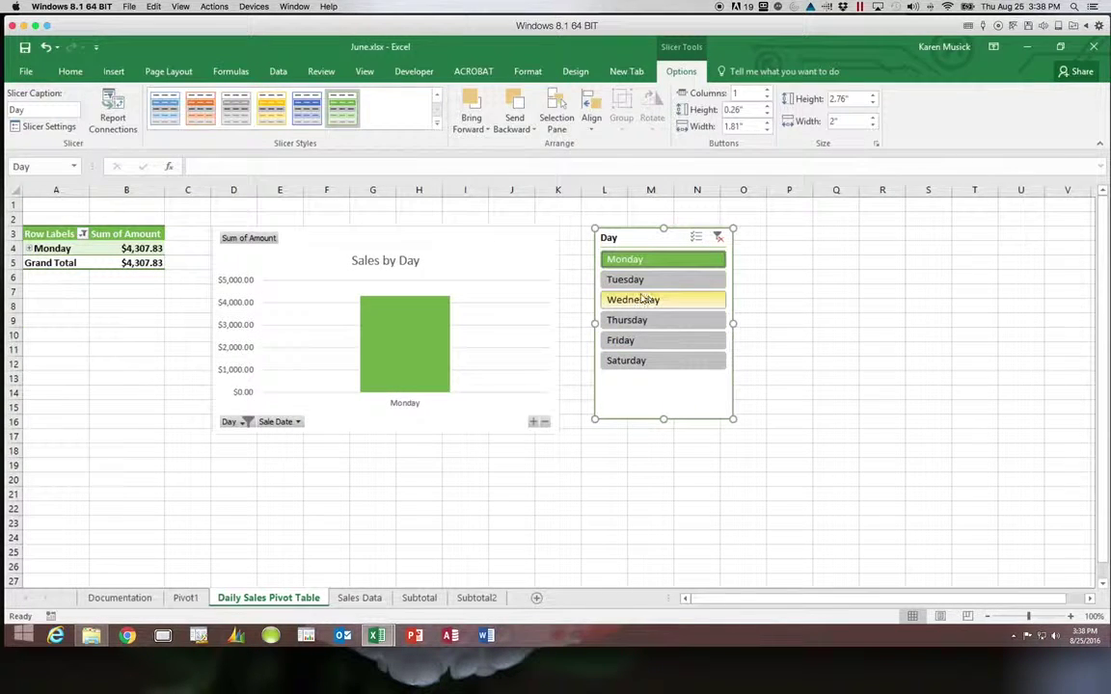
ctrl+click(644, 300)
ctrl+click(636, 340)
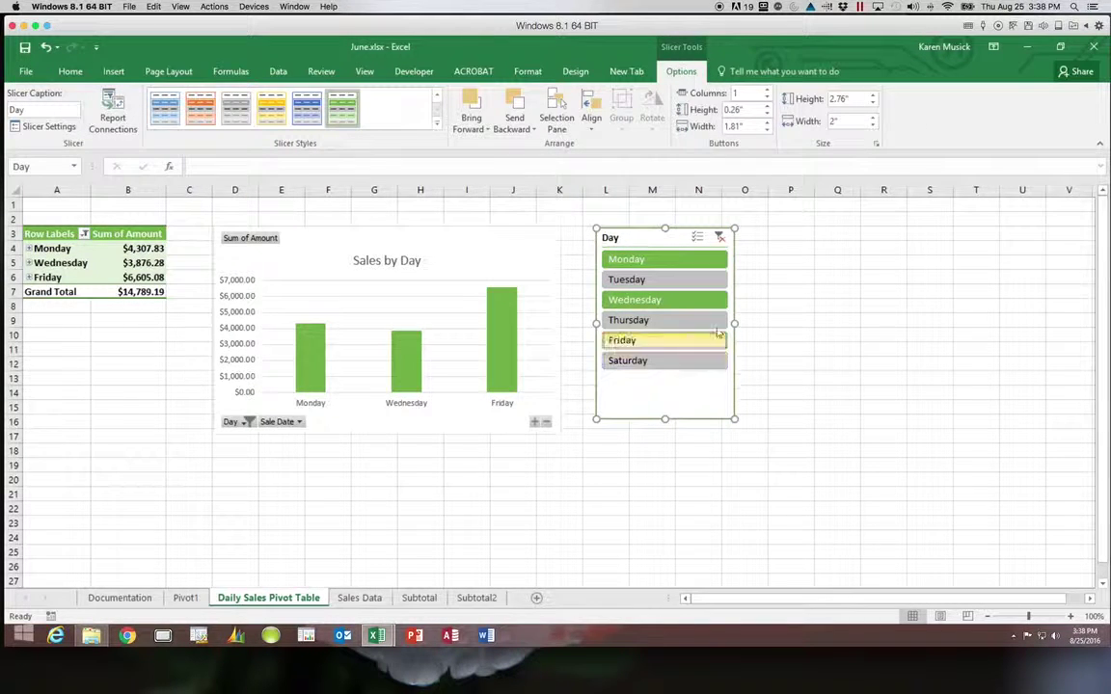
Clear the Day slicer's filter and save the workbook
click(719, 238)
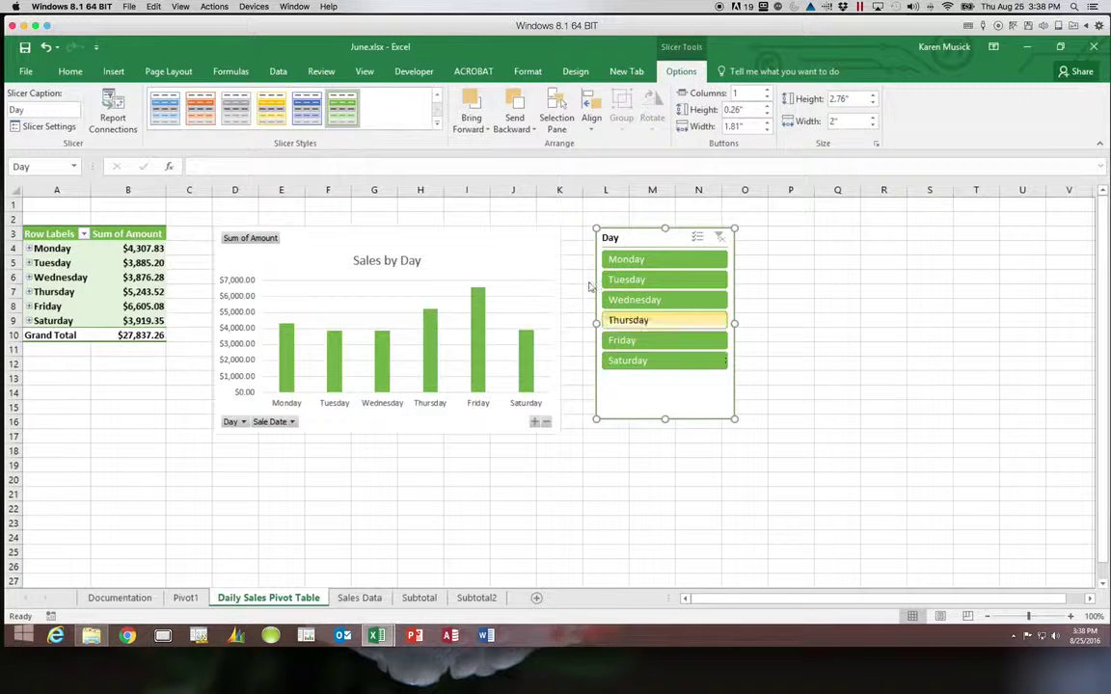
click(25, 48)
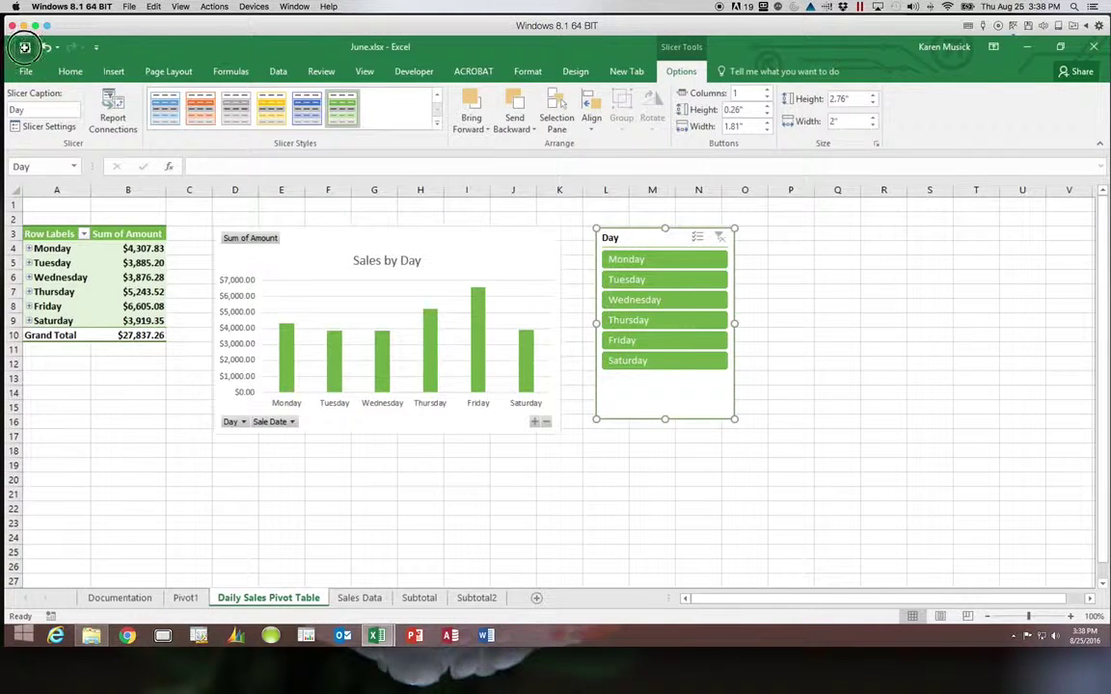